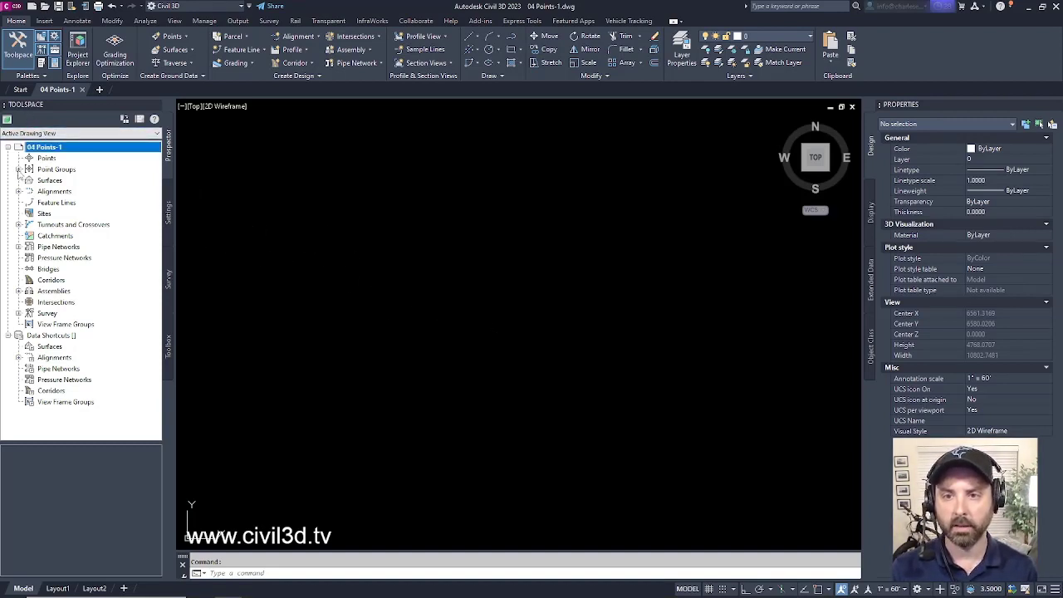
Step: Expand Point Groups in the Prospector to show Pond, Storm Manholes and _All Points
left_click(18, 170)
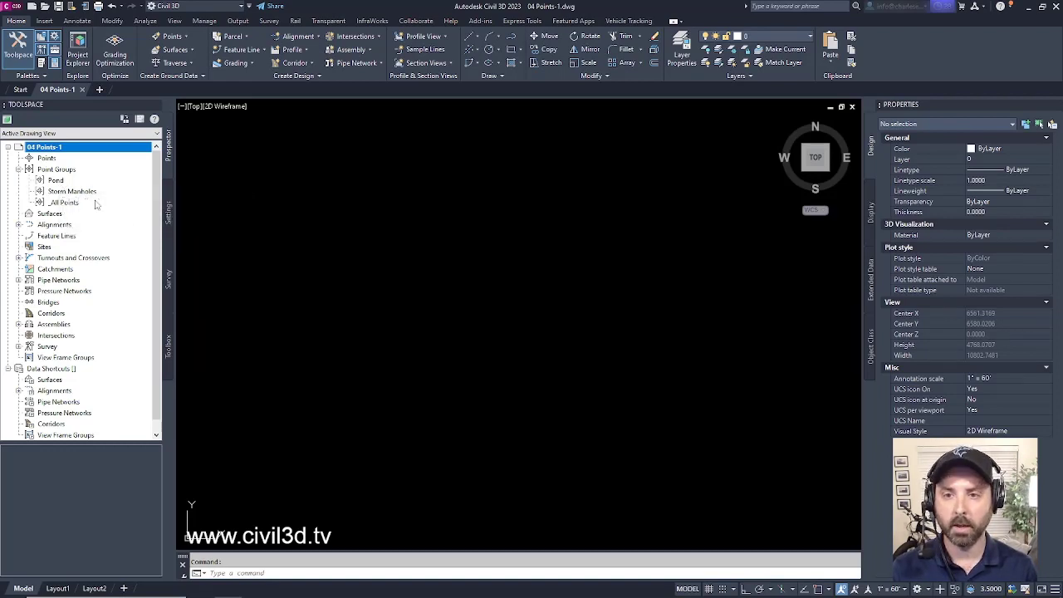
mouse_move(92, 202)
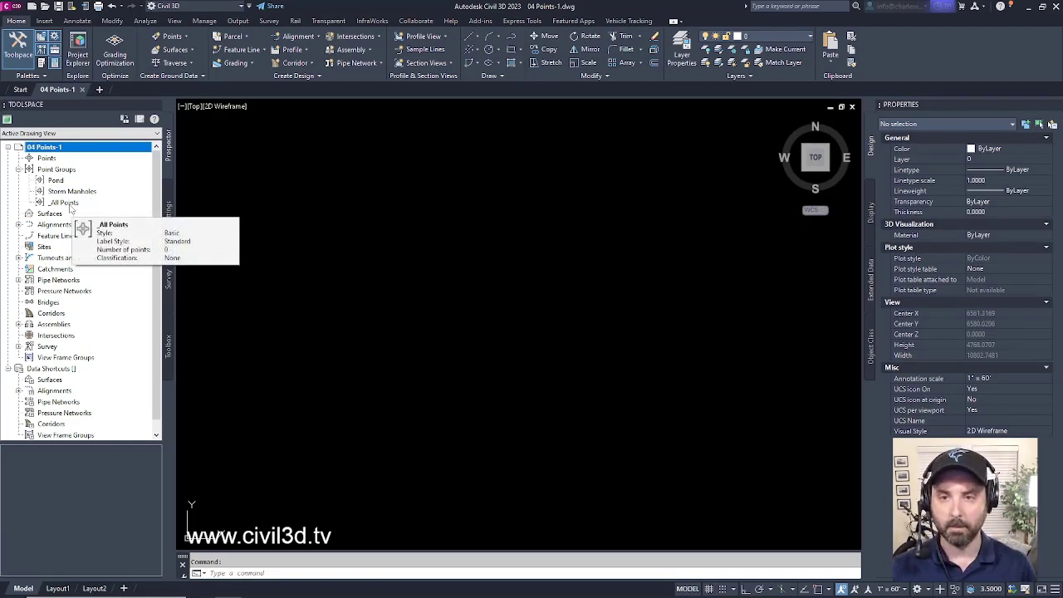
Step: In Pond's properties, prefix the name with 'Detention' and review the POND* Include criteria
left_click(60, 184)
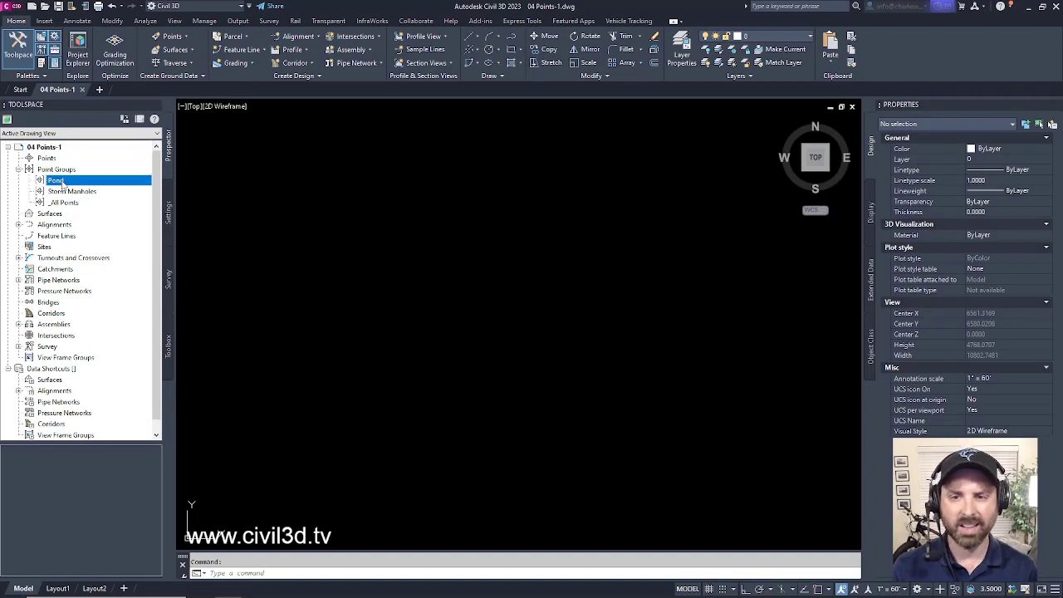
right_click(78, 184)
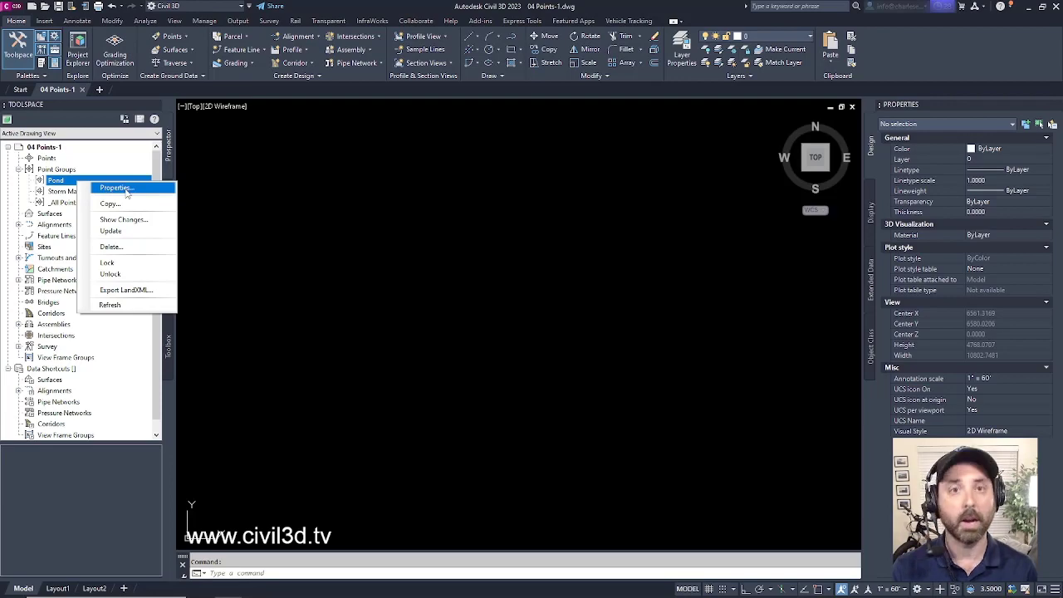
left_click(127, 188)
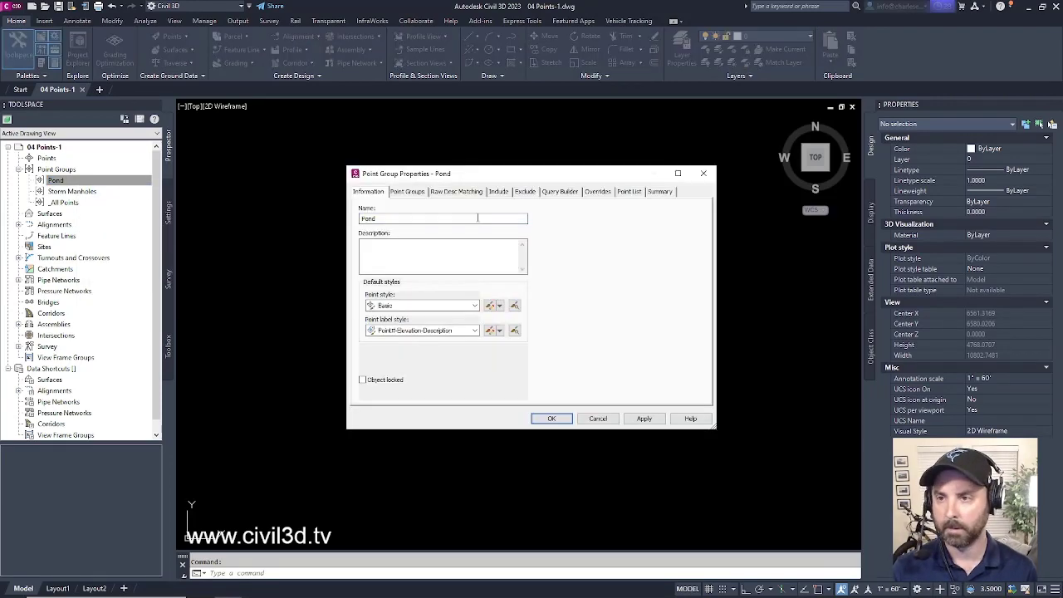
left_click(362, 218)
type("Detention")
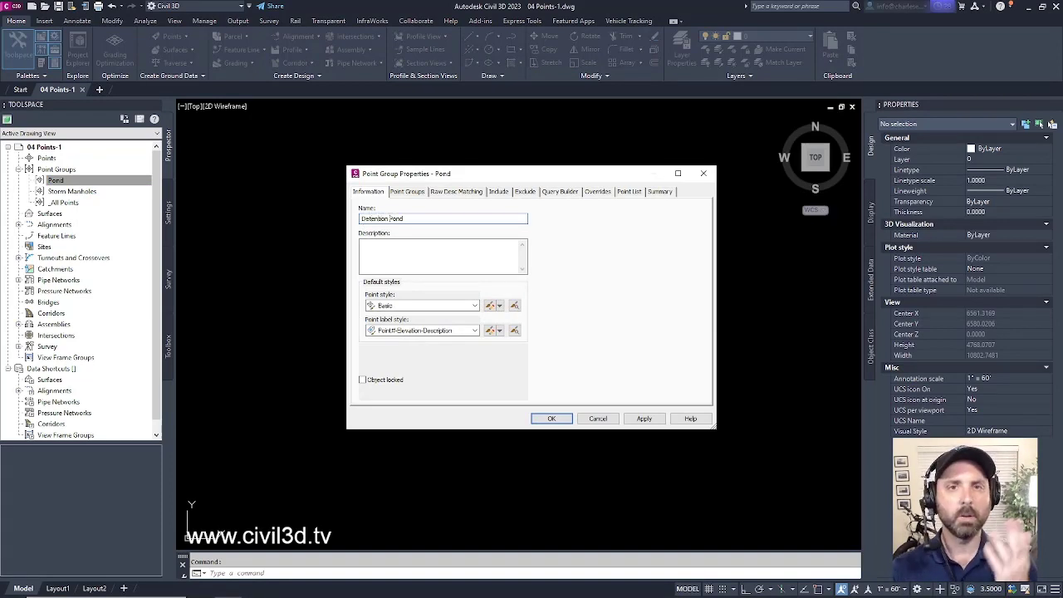
left_click(499, 192)
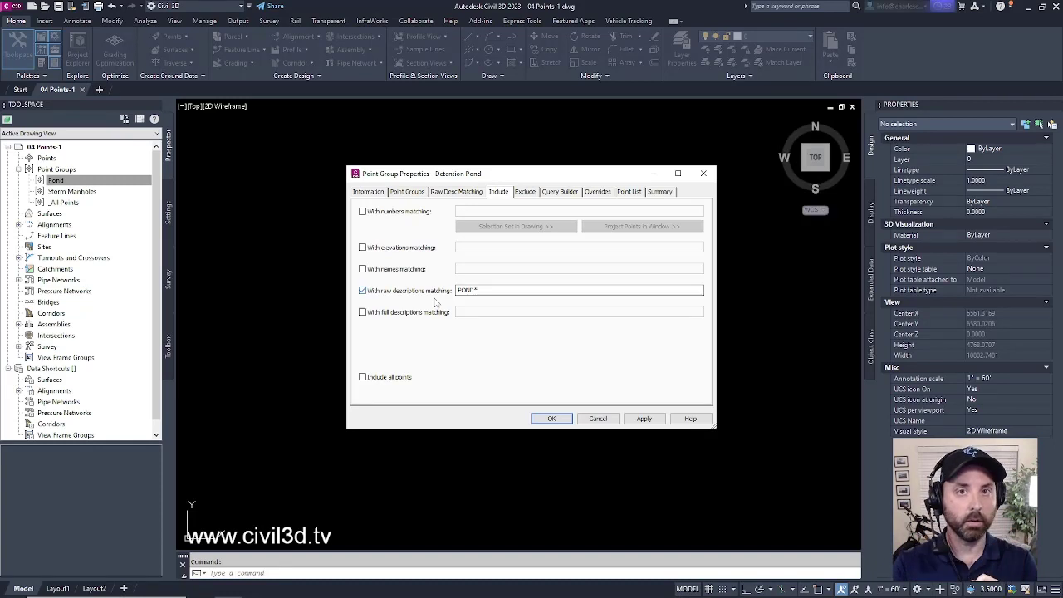
Step: Confirm the Detention Pond rename, then open Import Points from the Points collection's Create Points toolbar
left_click(540, 418)
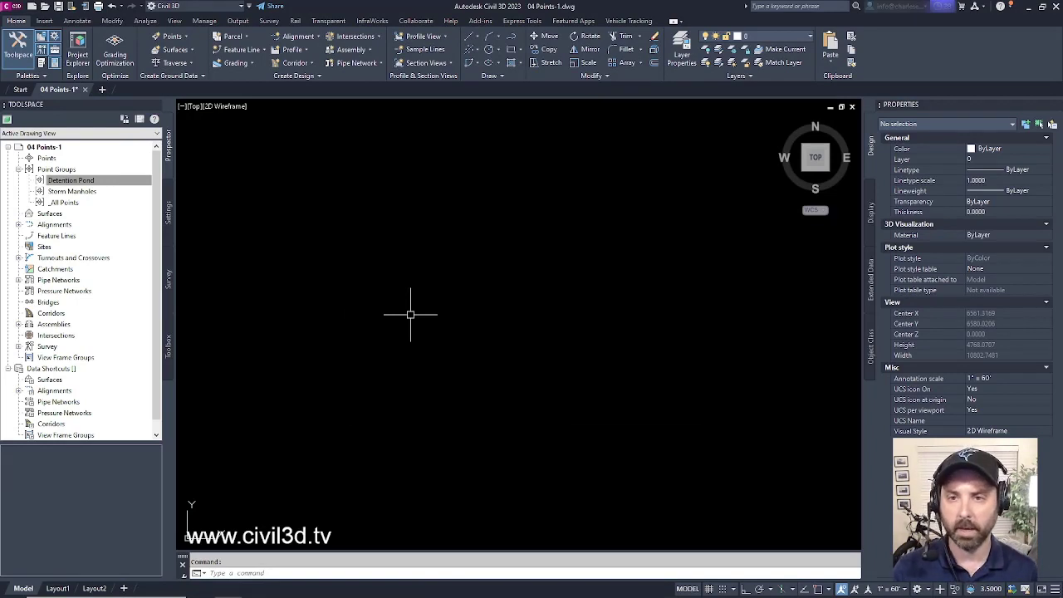
left_click(95, 180)
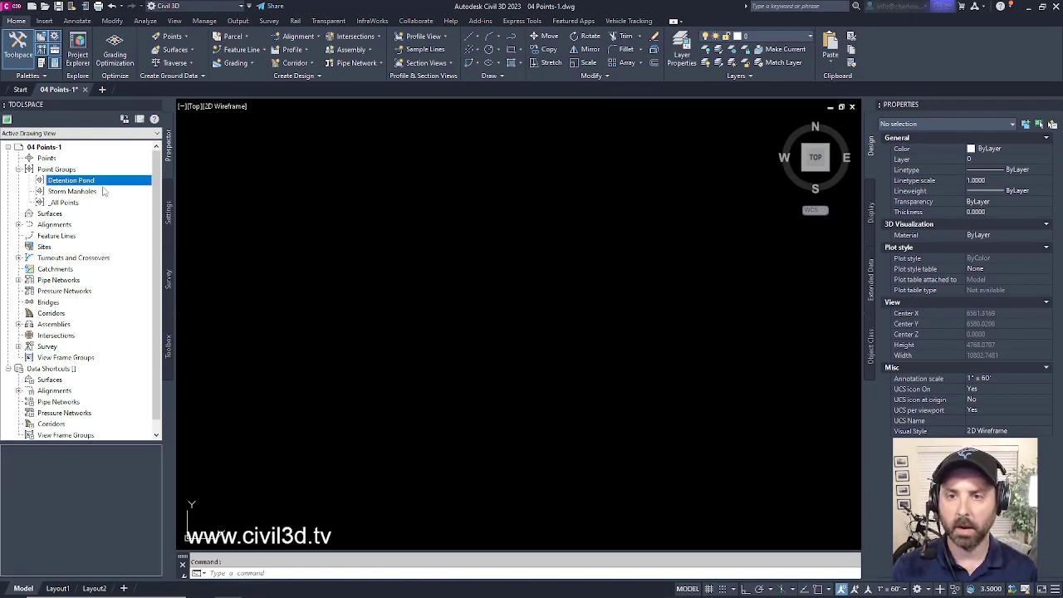
left_click(48, 159)
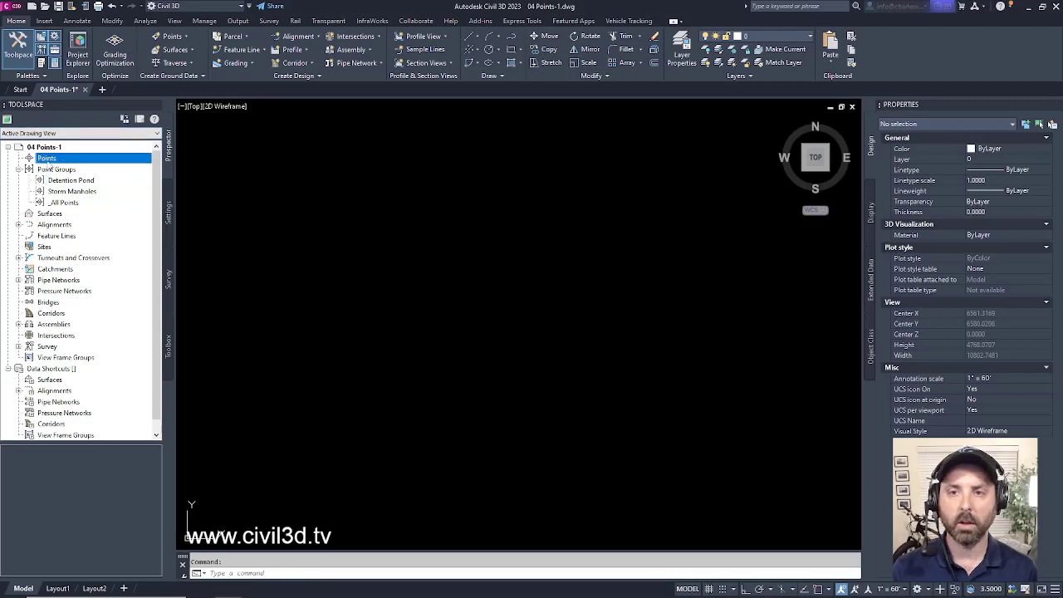
right_click(52, 160)
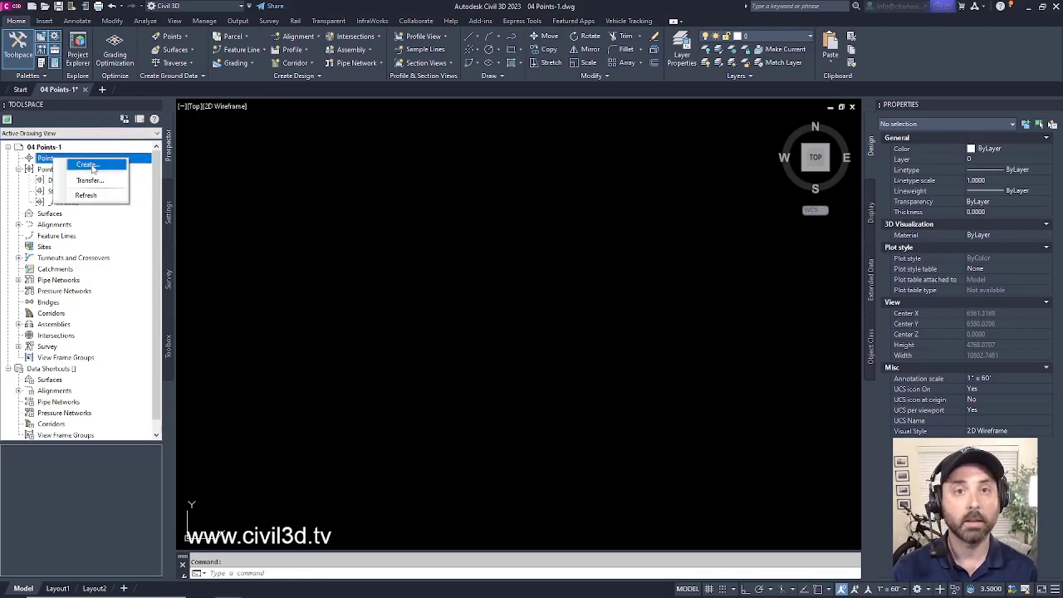
left_click(89, 165)
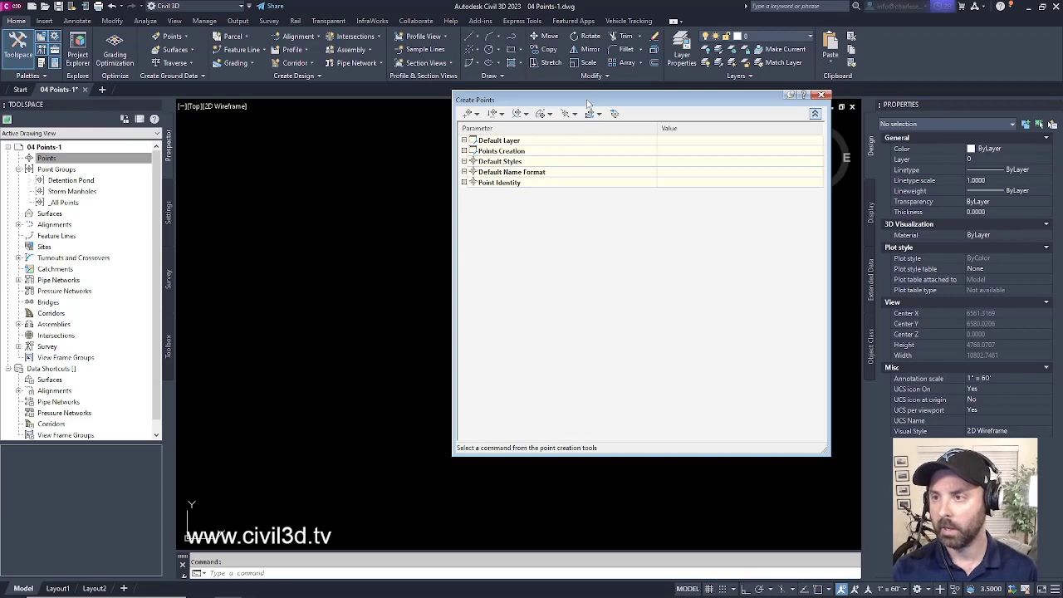
left_click_drag(587, 103, 451, 154)
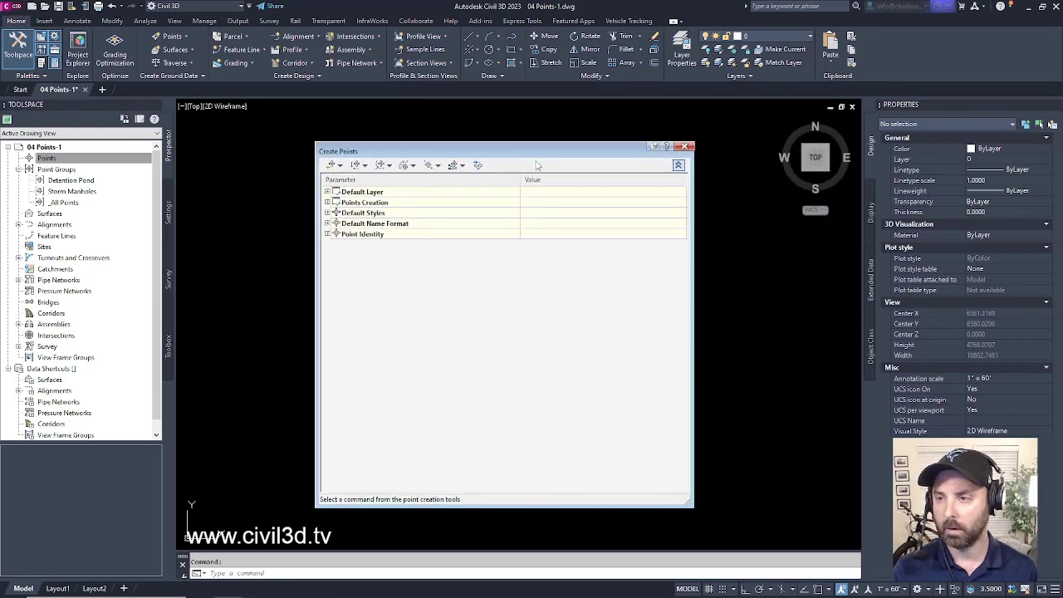
left_click(477, 166)
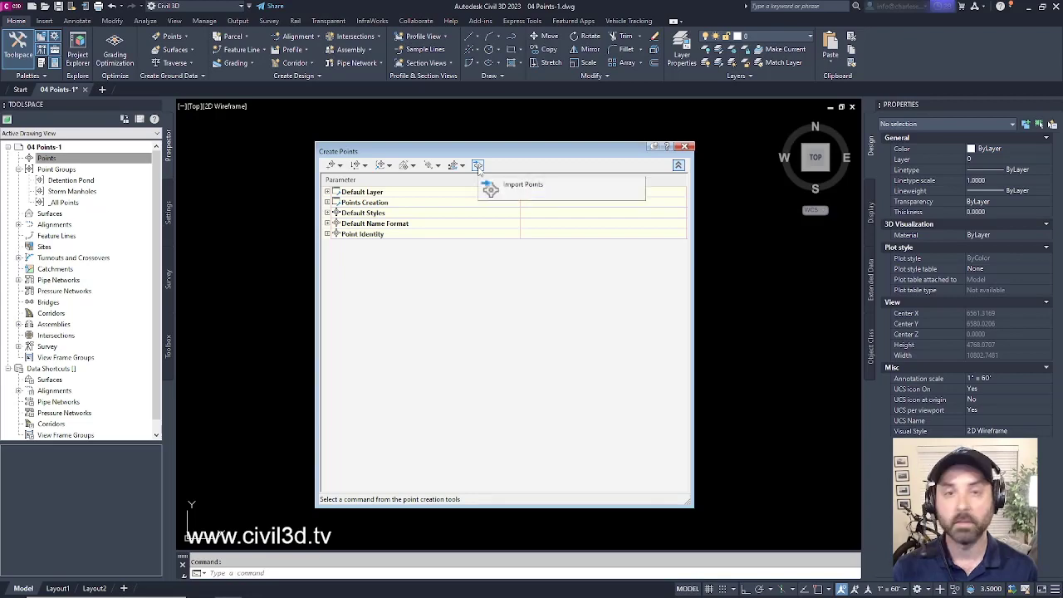
left_click(479, 169)
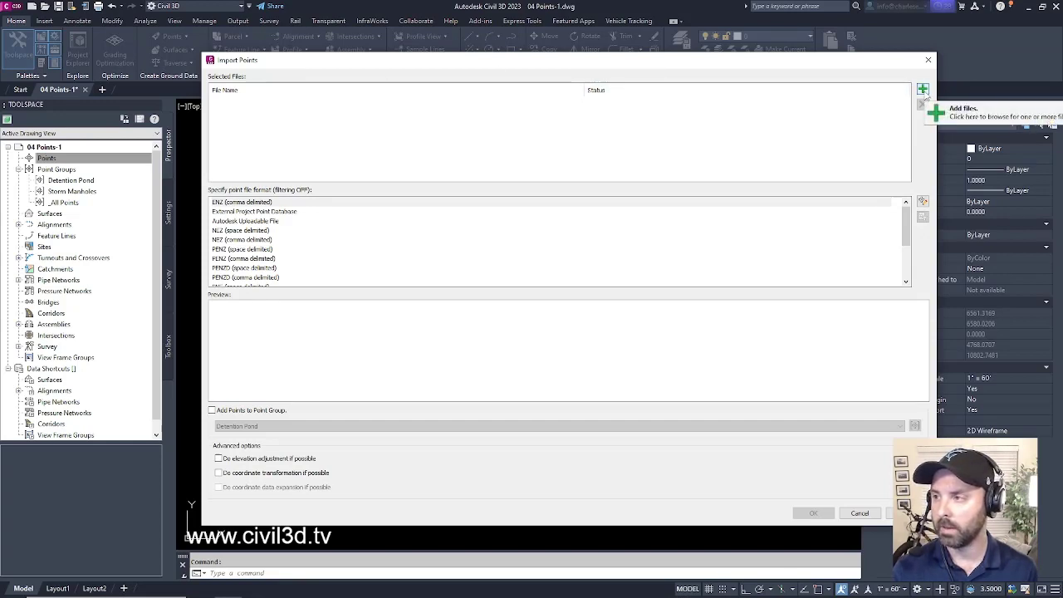
Step: Add the 'points' Access database file (points.mdb) to the Import Points file list
left_click(923, 91)
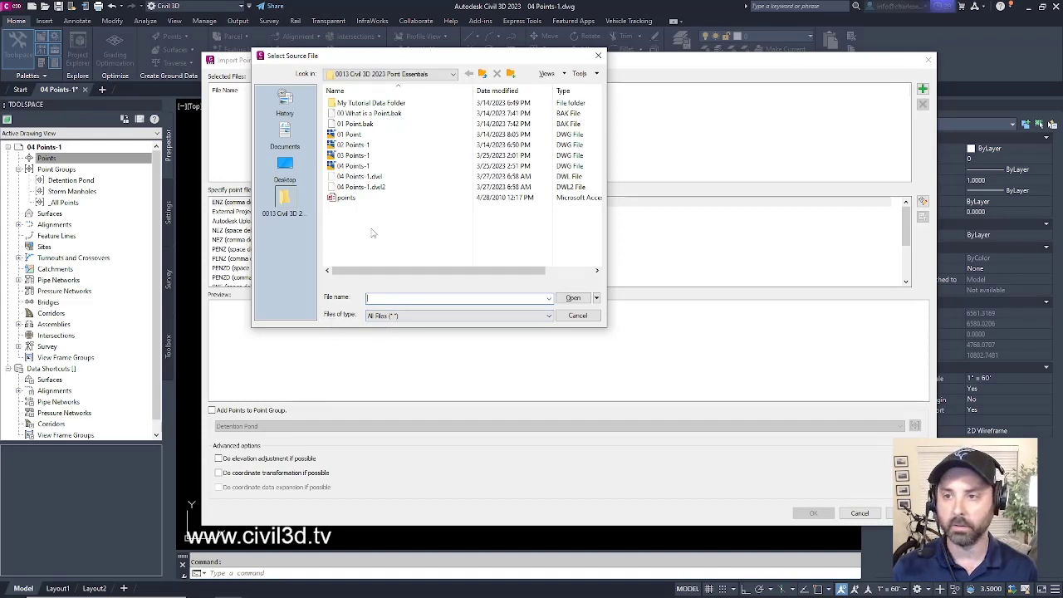
left_click(347, 199)
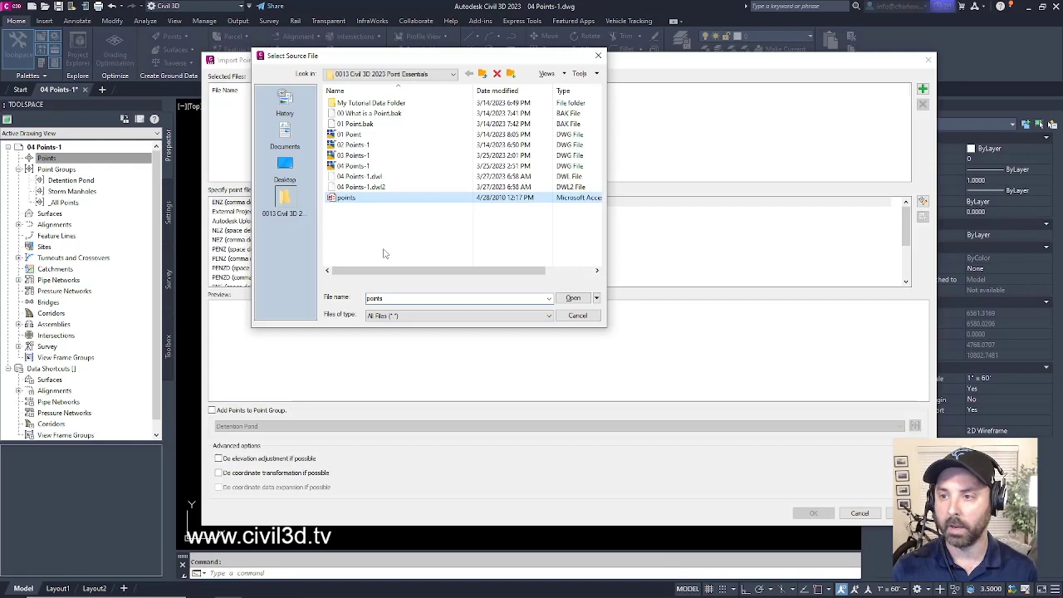
left_click_drag(387, 272, 445, 275)
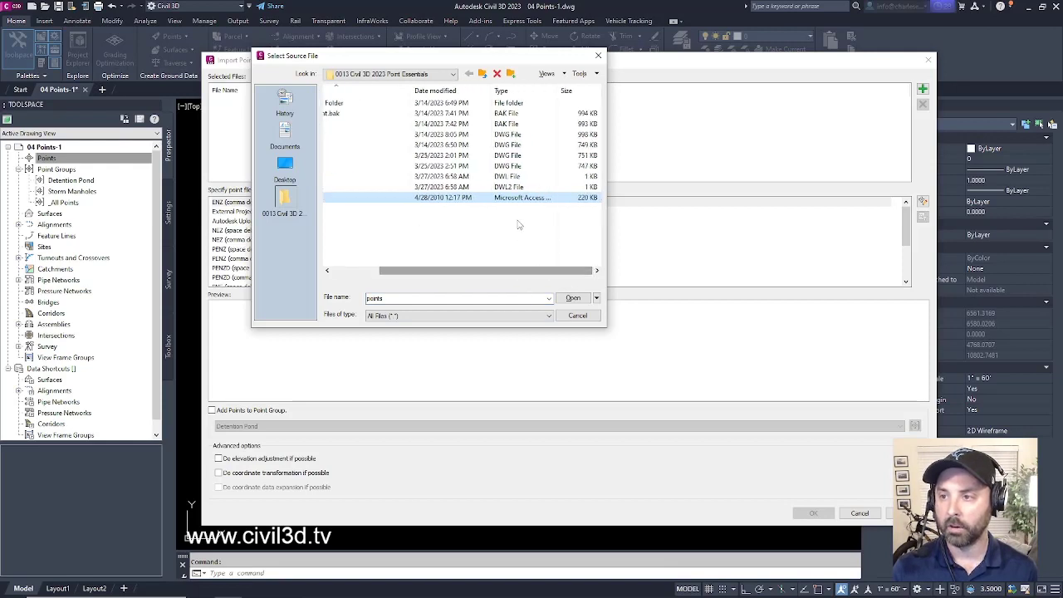
left_click_drag(562, 89, 582, 90)
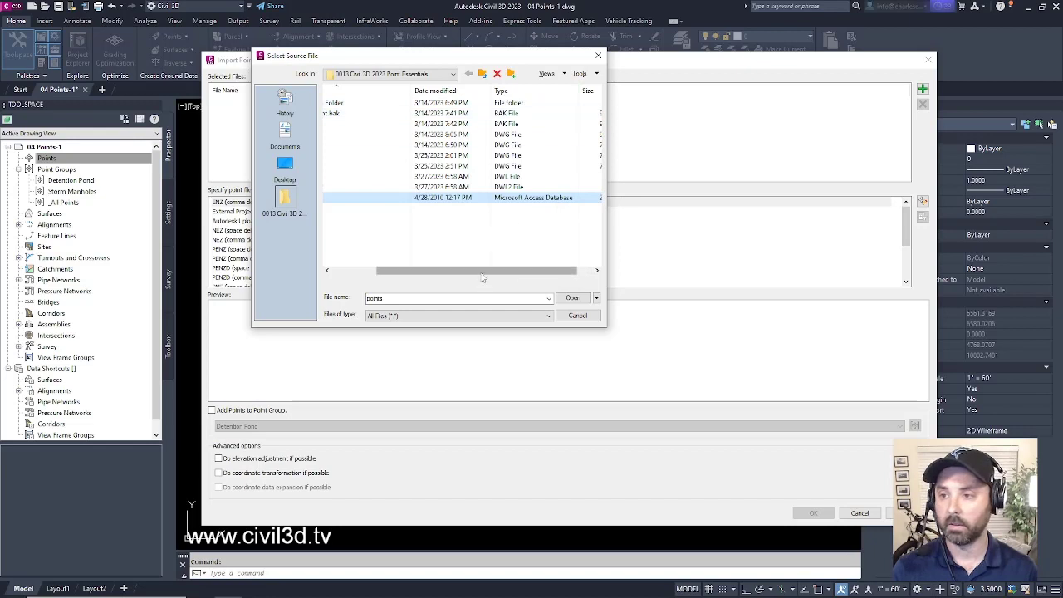
left_click_drag(482, 274, 407, 276)
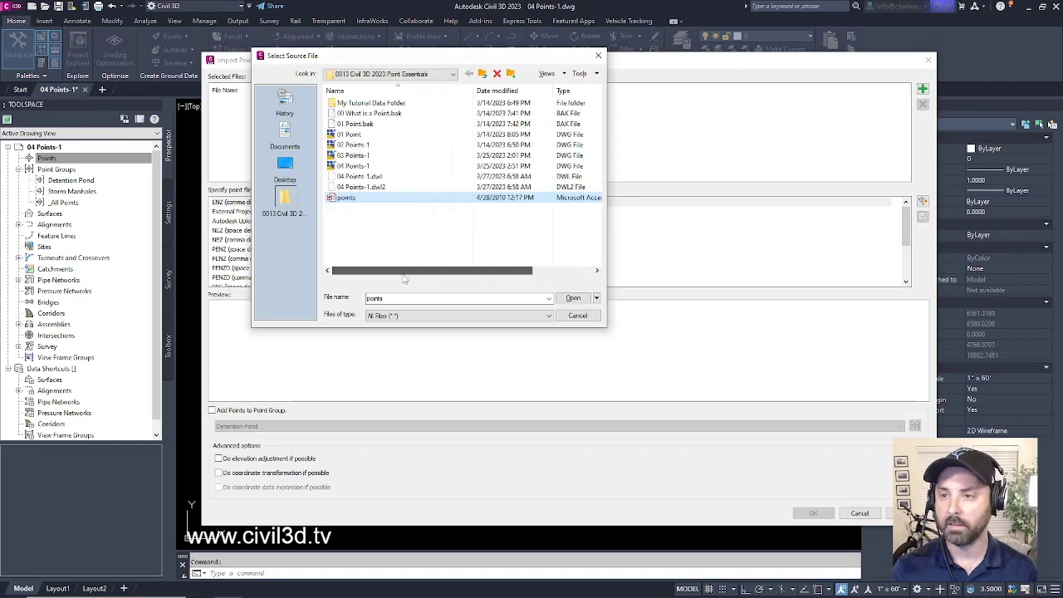
left_click(574, 299)
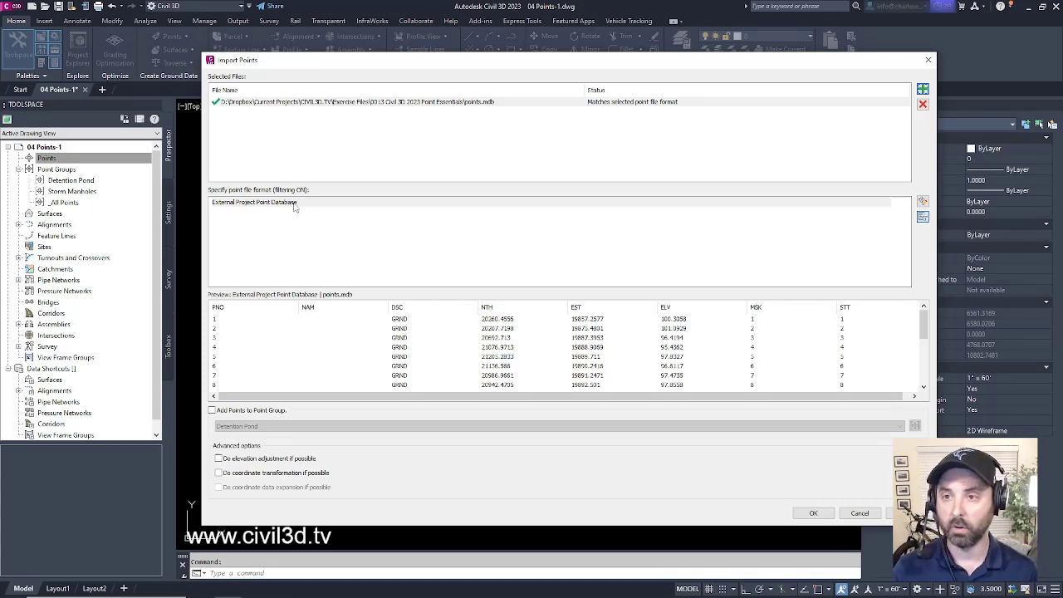
Step: Import the points.mdb GRND points using the External Project Point Database format
left_click(294, 205)
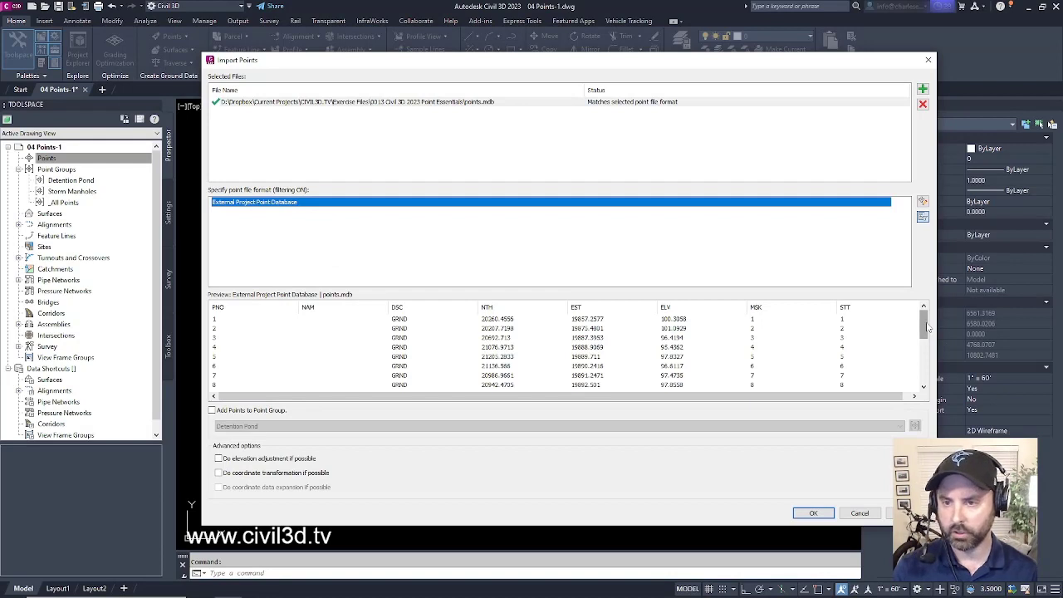
mouse_move(928, 328)
left_mouse_down()
mouse_move(927, 379)
mouse_move(932, 309)
left_mouse_up()
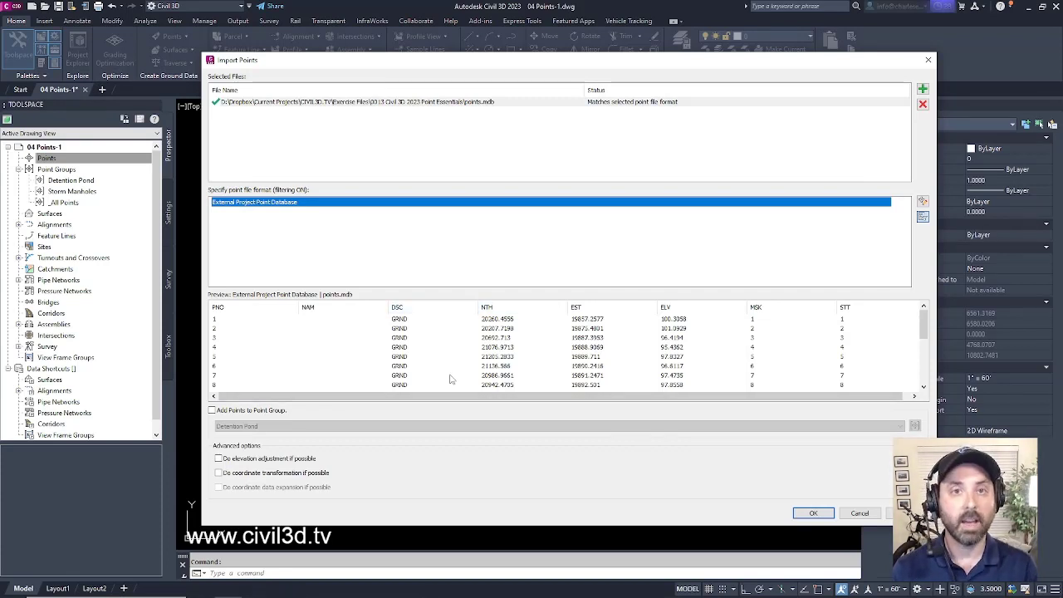
left_click(815, 513)
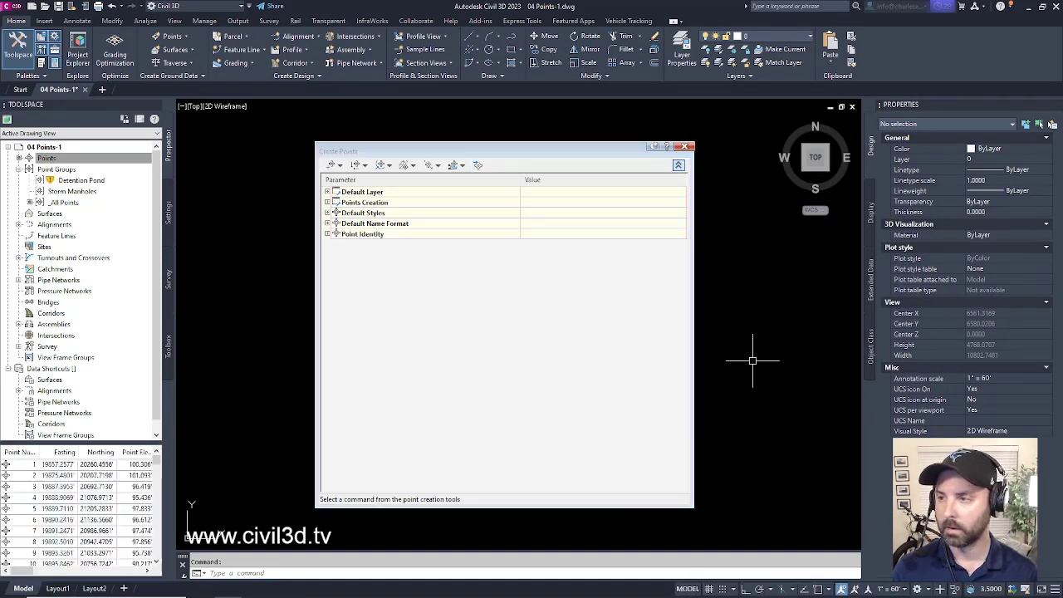
Step: Close Create Points and enlarge the Prospector point list and Toolspace palette
left_click(685, 147)
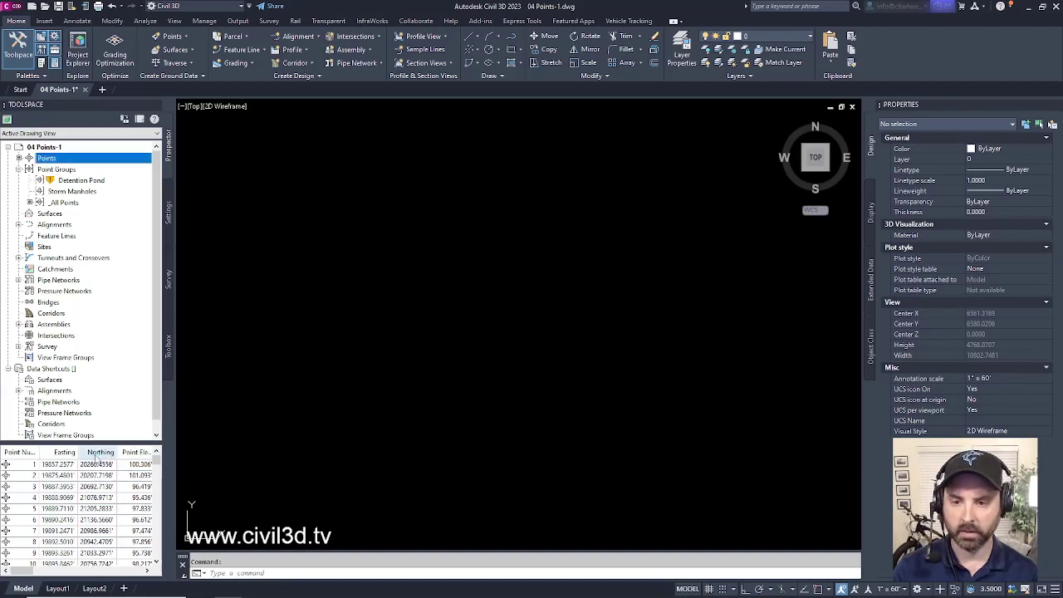
left_click_drag(58, 442, 58, 293)
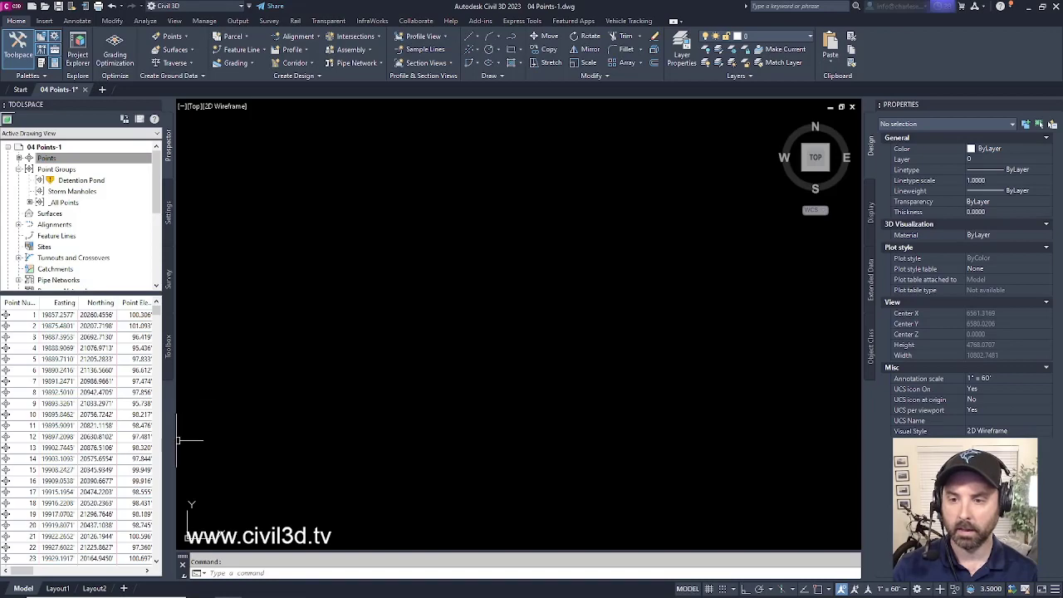
left_click_drag(176, 440, 193, 440)
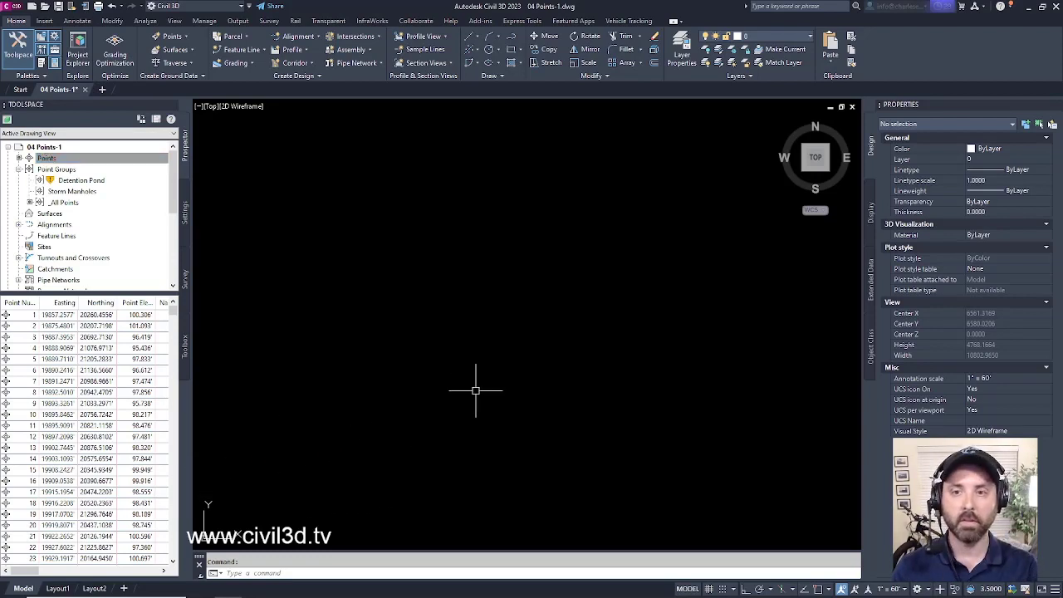
Step: Zoom to the _All Points group so every imported survey point fills the drawing
left_click(66, 203)
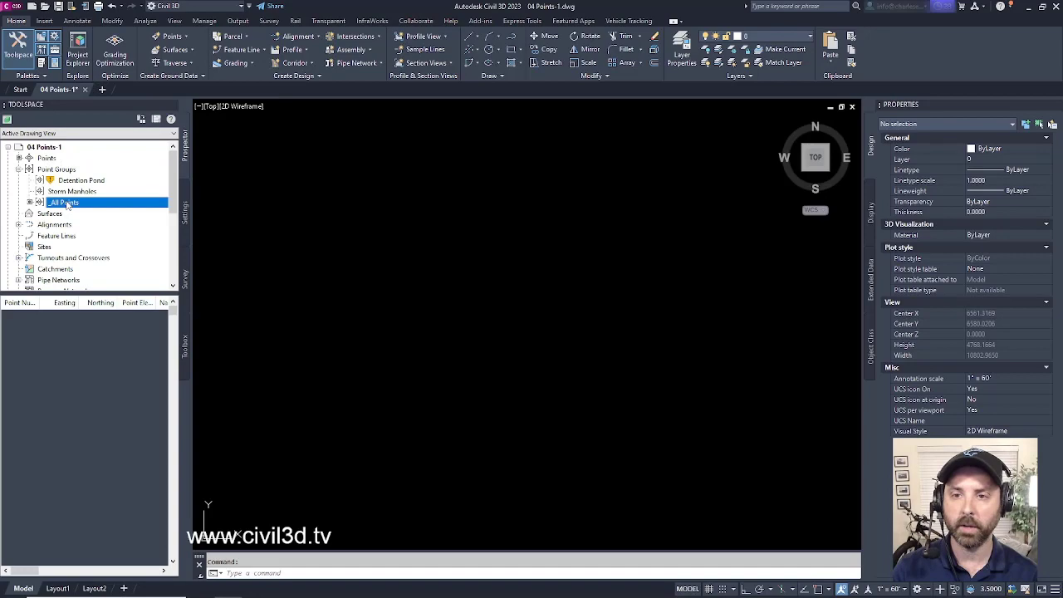
right_click(66, 204)
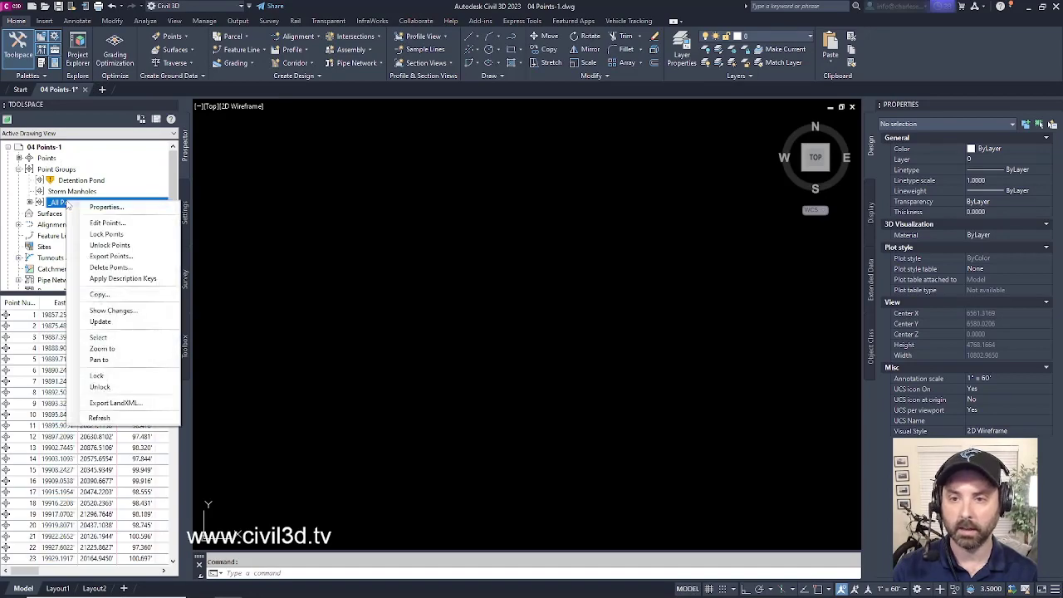
left_click(114, 349)
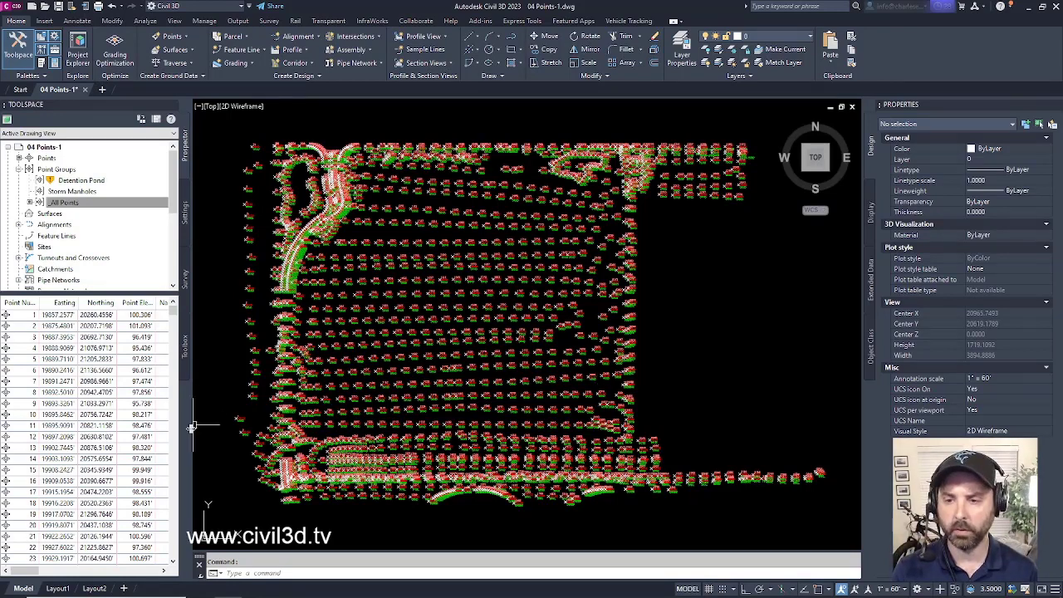
left_click_drag(191, 428, 182, 428)
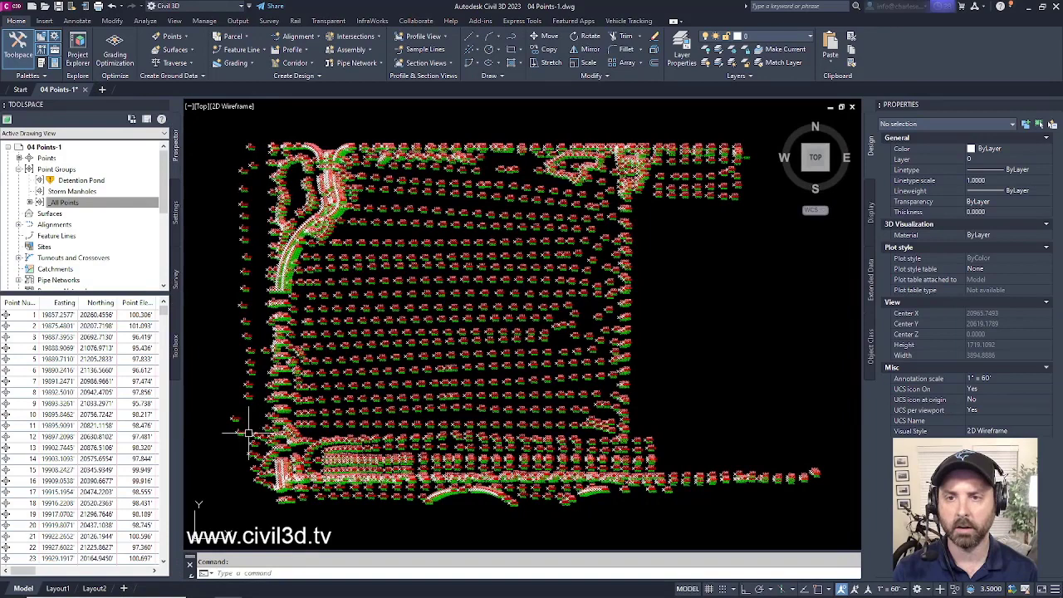
left_click(67, 202)
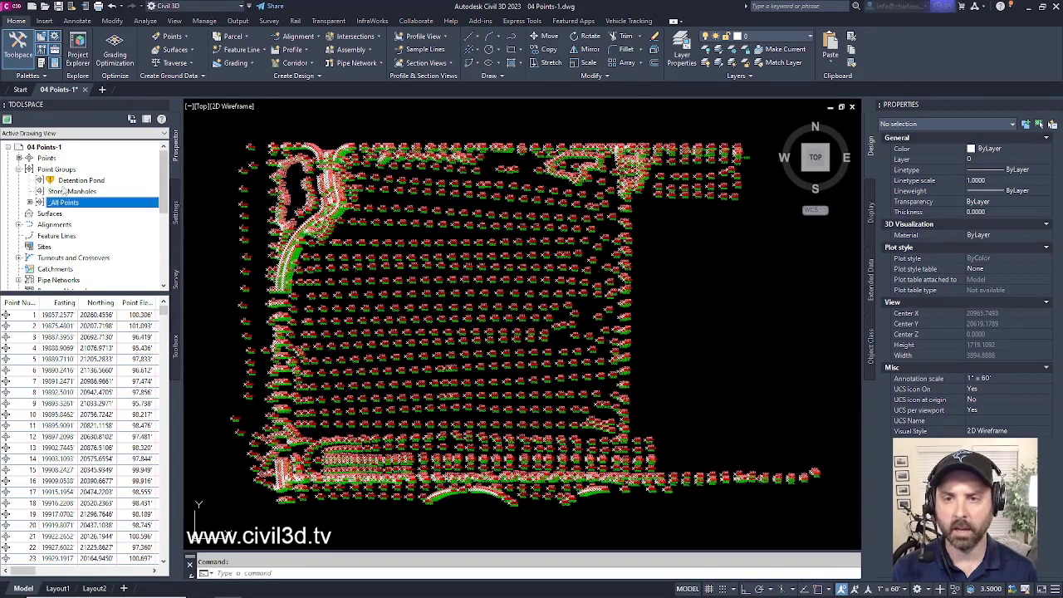
mouse_move(50, 188)
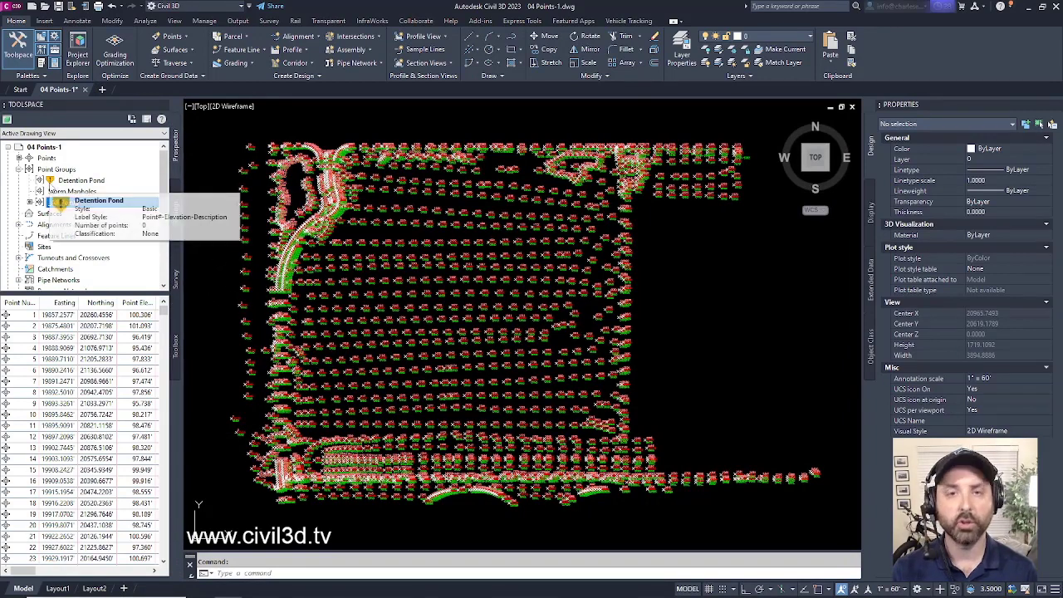
right_click(96, 186)
left_click(95, 186)
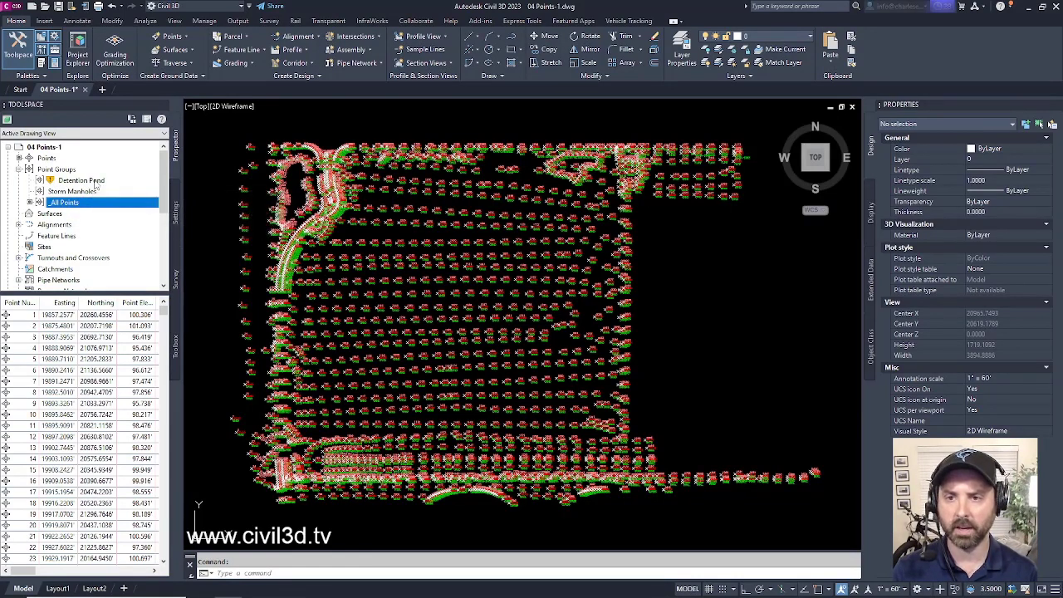
right_click(95, 186)
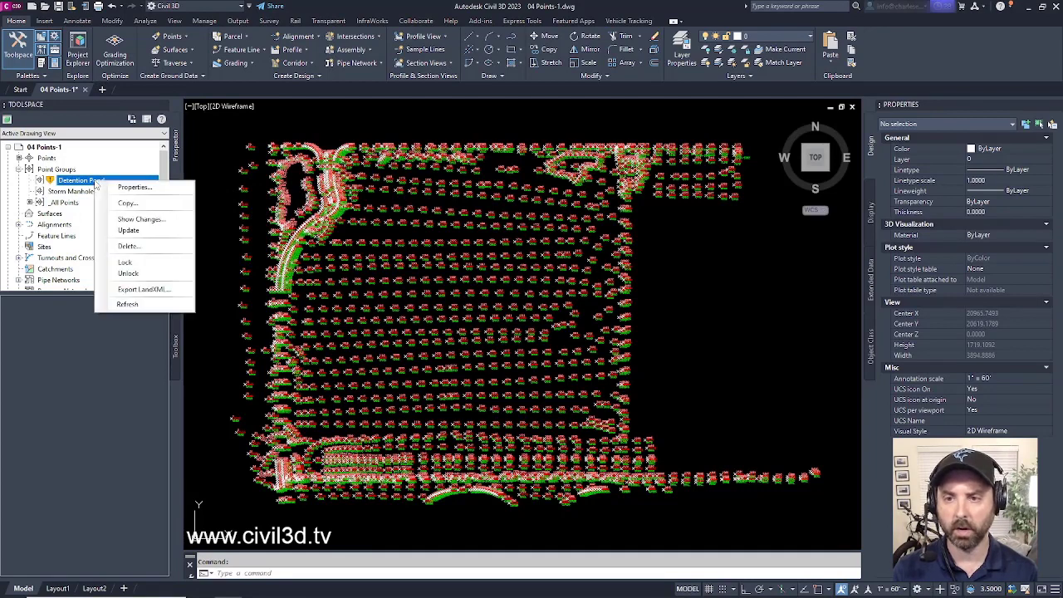
left_click(160, 221)
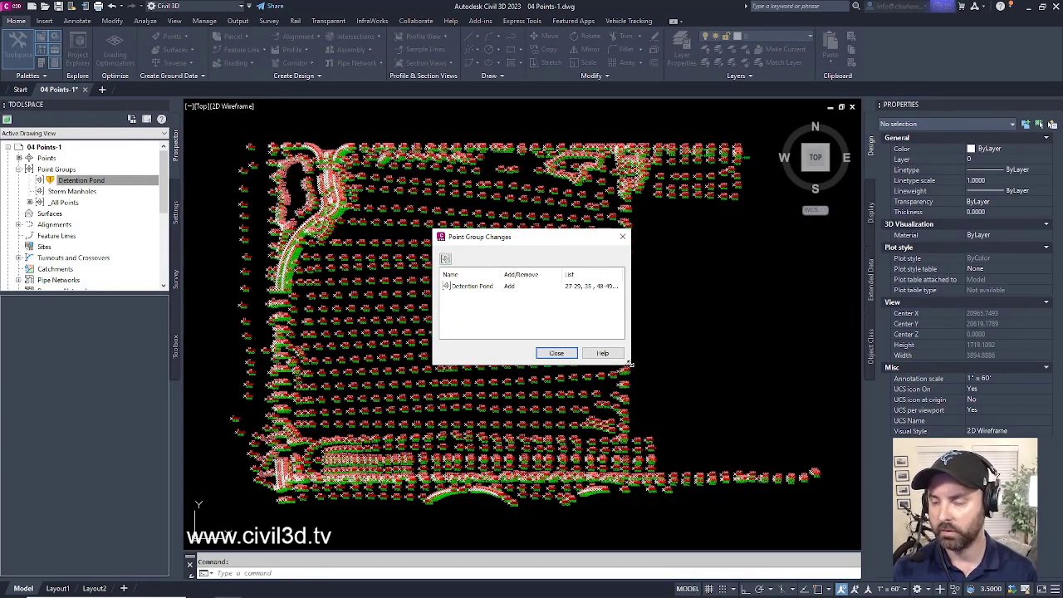
left_click_drag(631, 363, 796, 383)
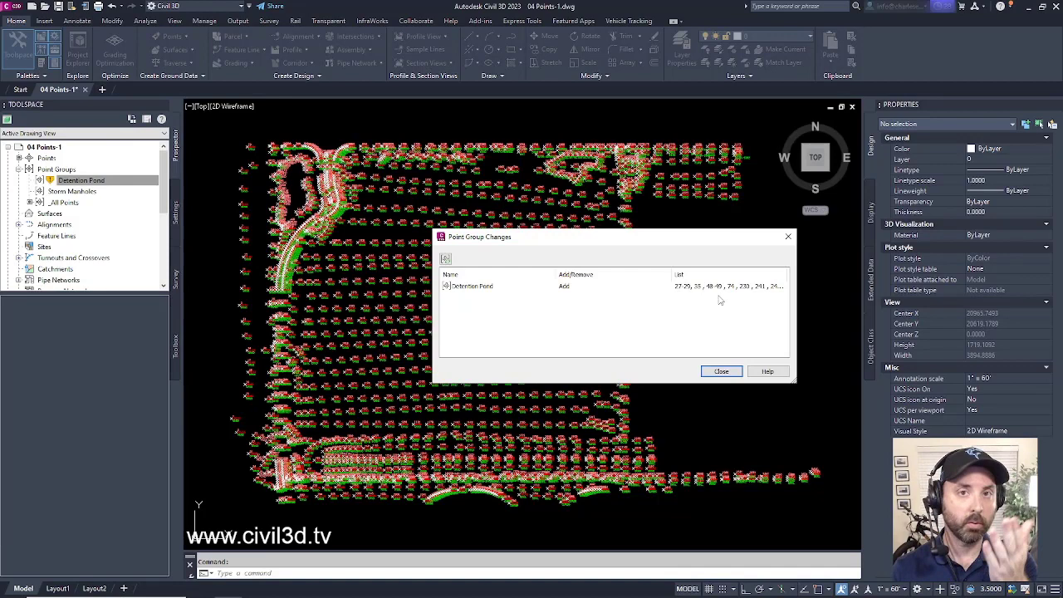
left_click(721, 371)
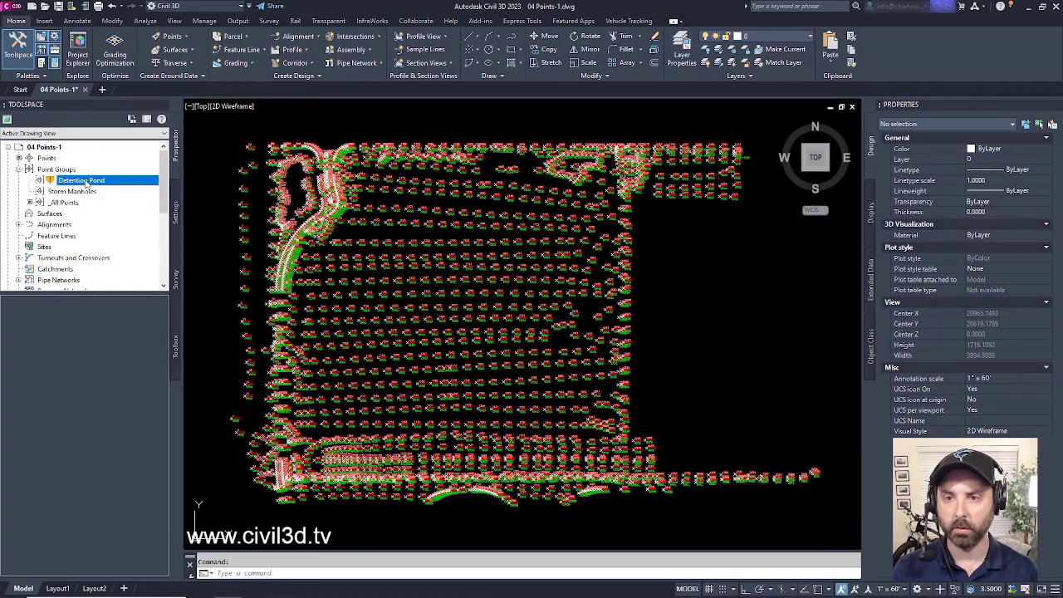
Step: Update Detention Pond so it takes in points 27-29, 35, 48-49, 74 and more
right_click(86, 184)
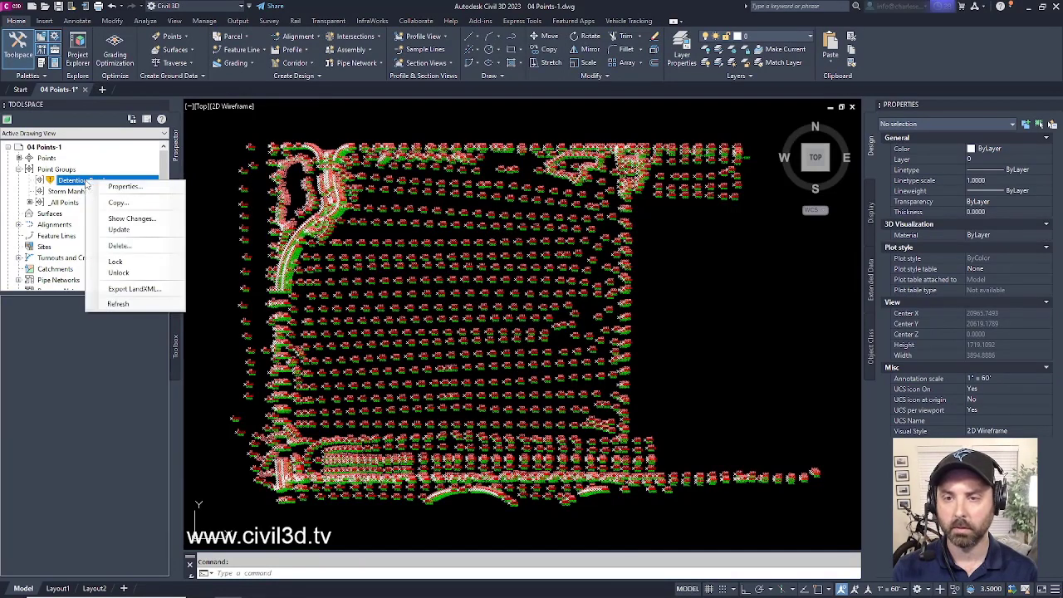
left_click(142, 232)
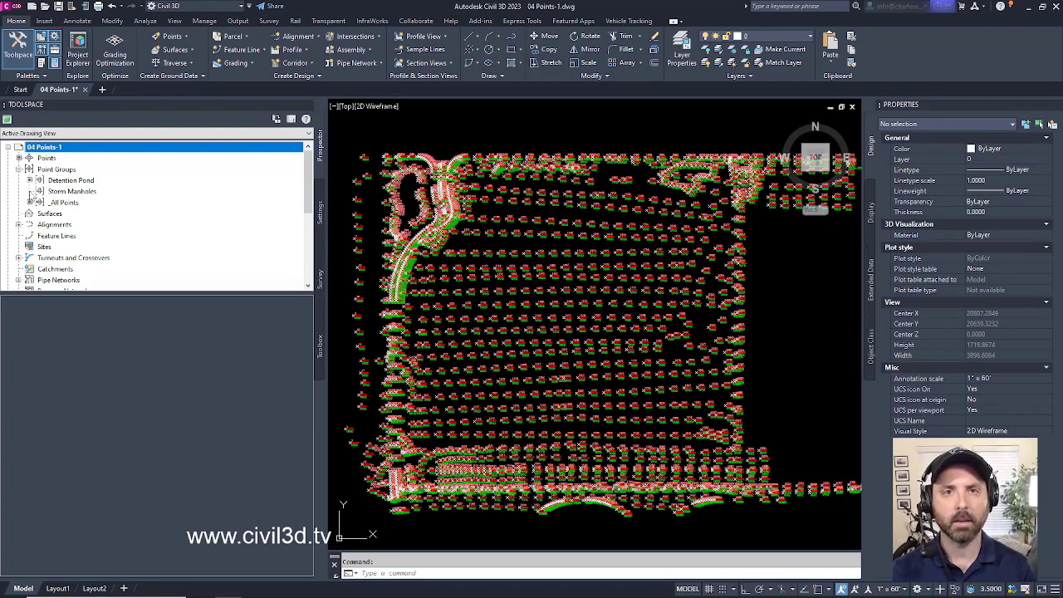
Step: Check the Storm Manholes Include rule for raw descriptions MHST* and accept the properties
left_click(91, 194)
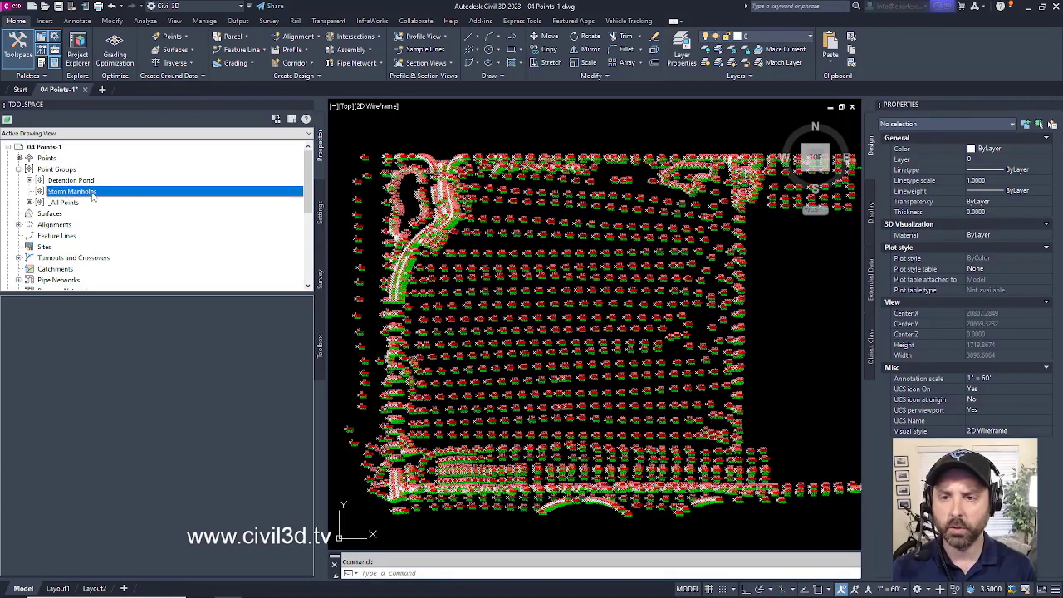
right_click(93, 195)
left_click(146, 204)
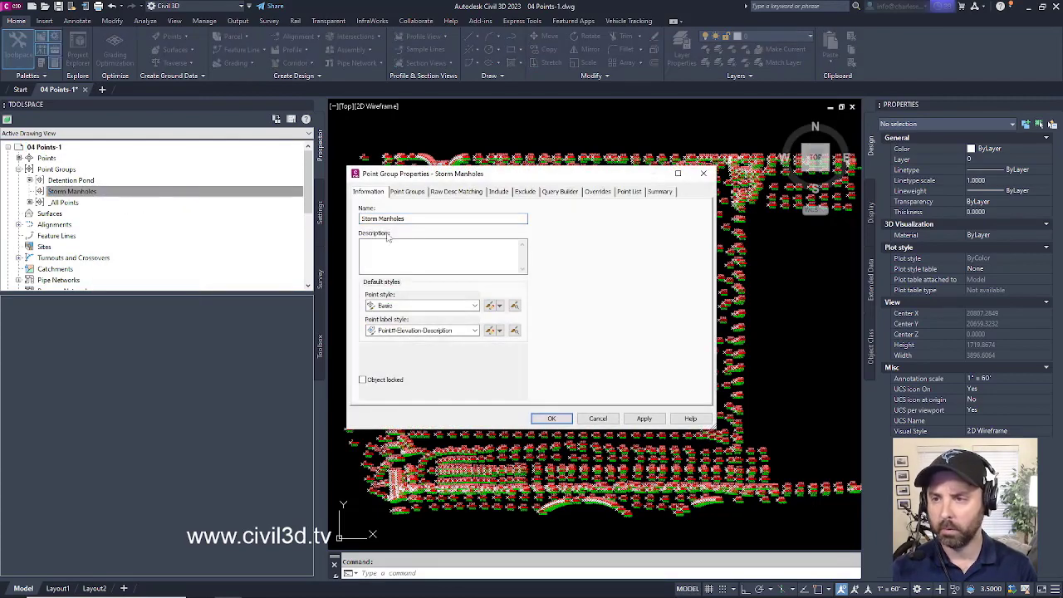
left_click(500, 191)
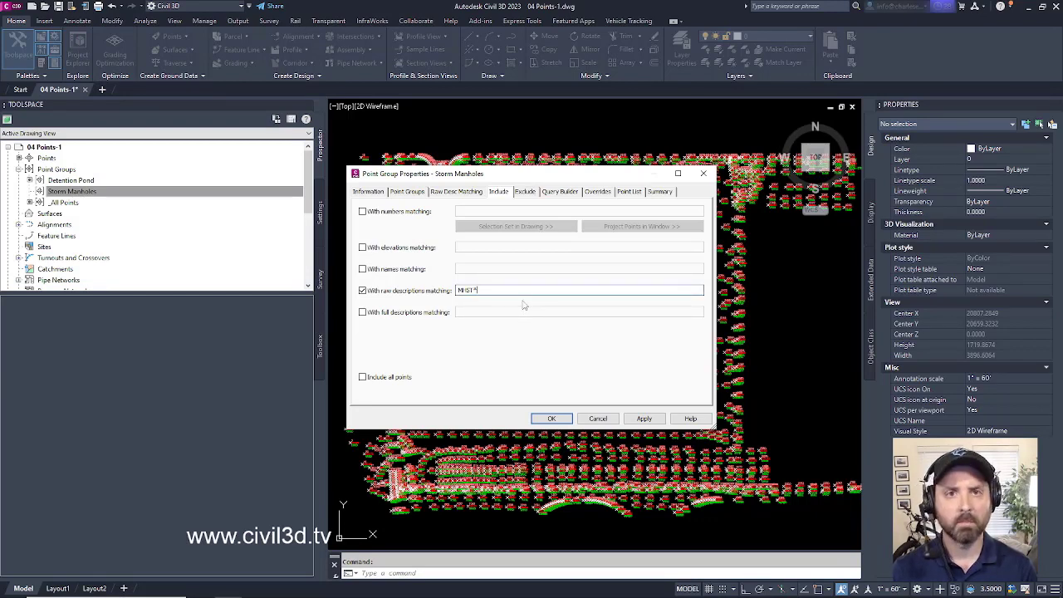
left_click(561, 418)
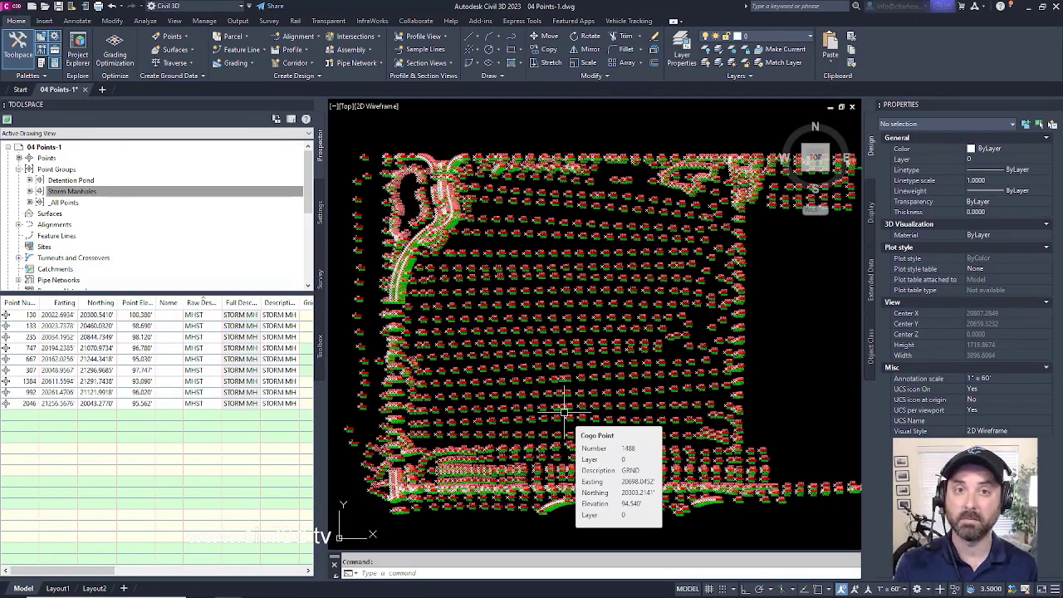
Step: Zoom the drawing to STORM MH point 130 from the point list
mouse_move(482, 426)
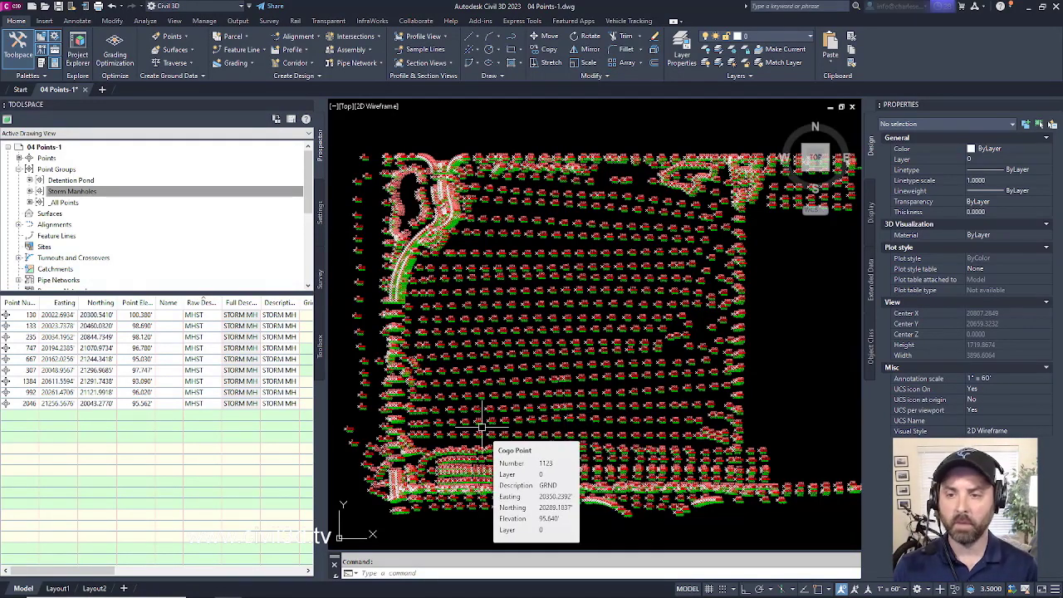
left_click(209, 314)
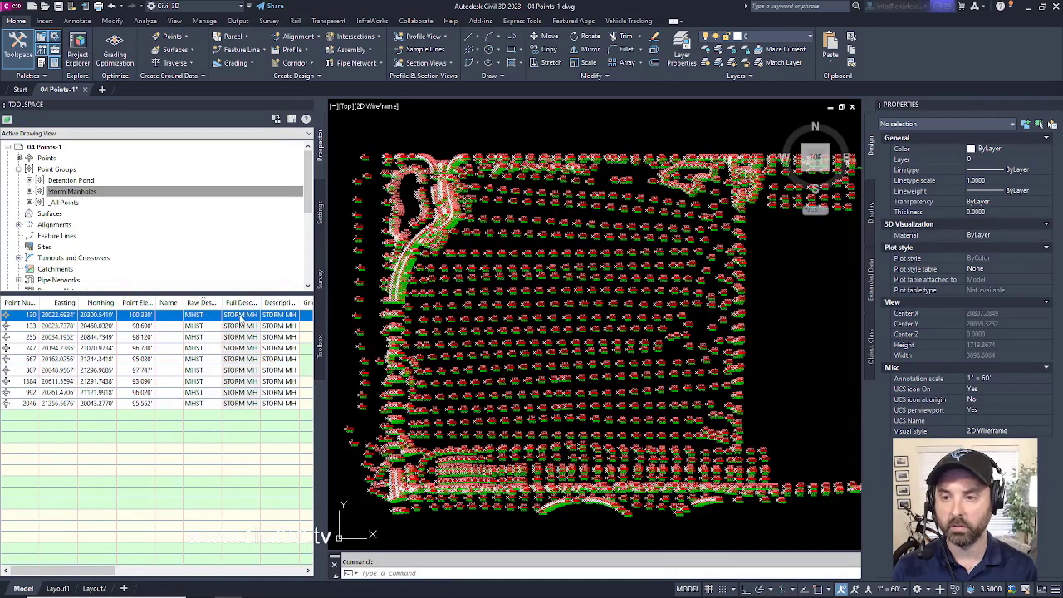
right_click(241, 320)
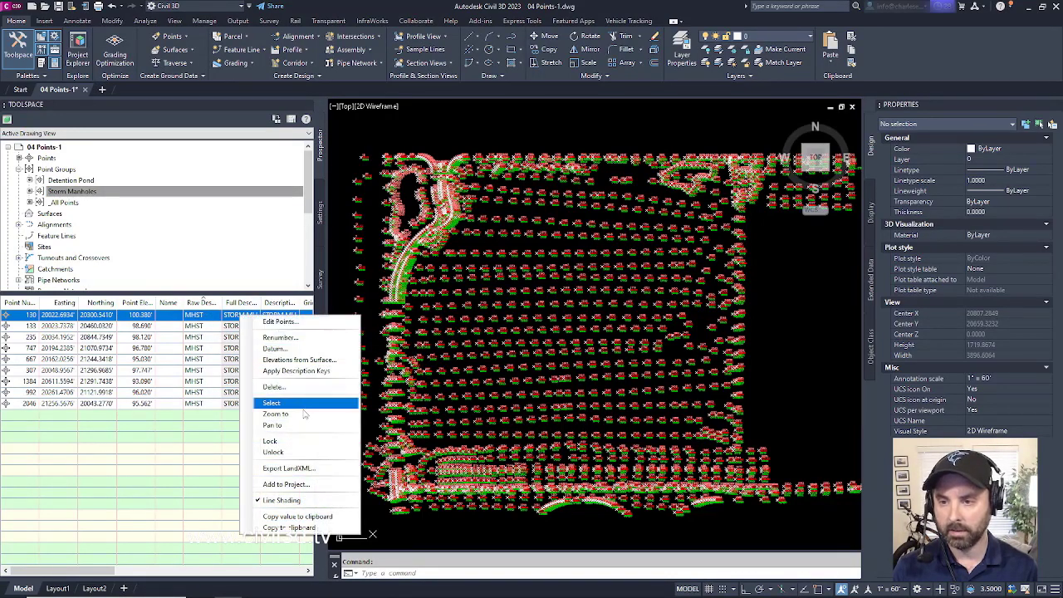
left_click(303, 415)
Step: Select point 130 from the point list and reposition its 100.38 STORM MH label in open space with a leader
scroll(625, 315, "down", 4)
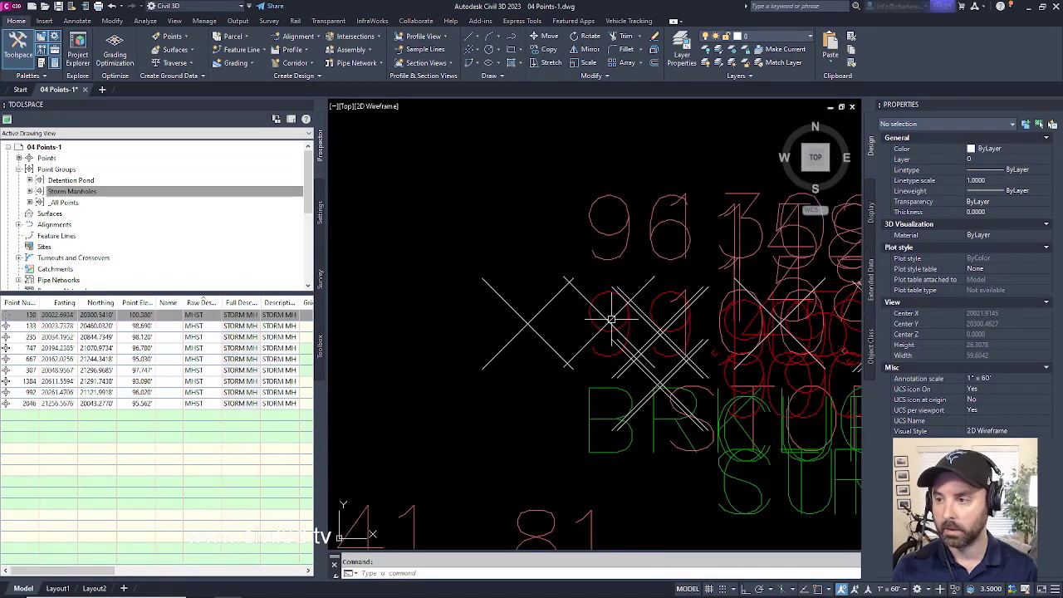
mouse_move(640, 311)
middle_mouse_down()
mouse_move(492, 329)
mouse_move(611, 423)
middle_mouse_up()
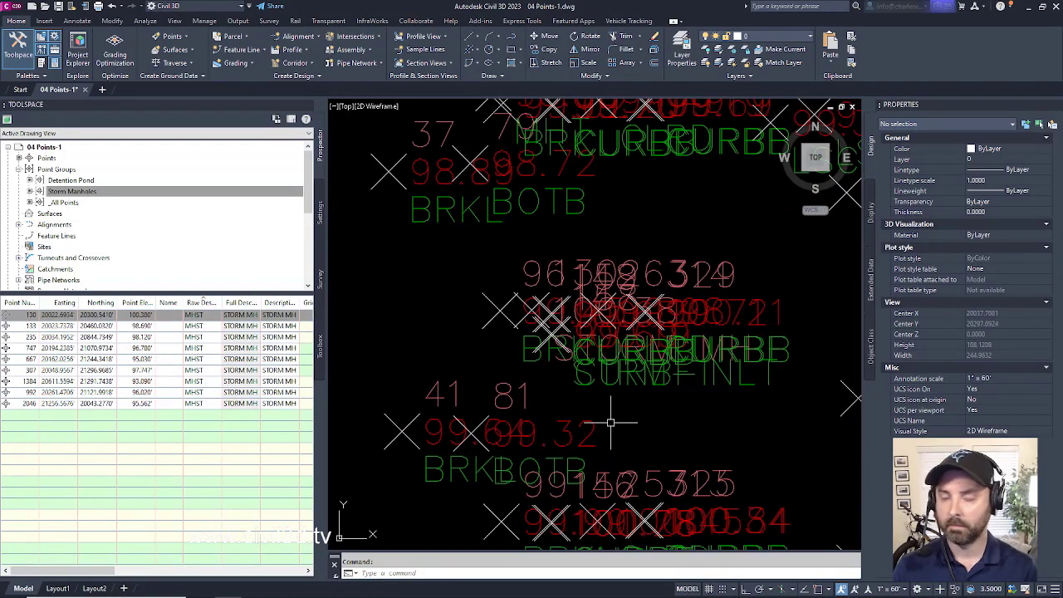
left_click(193, 315)
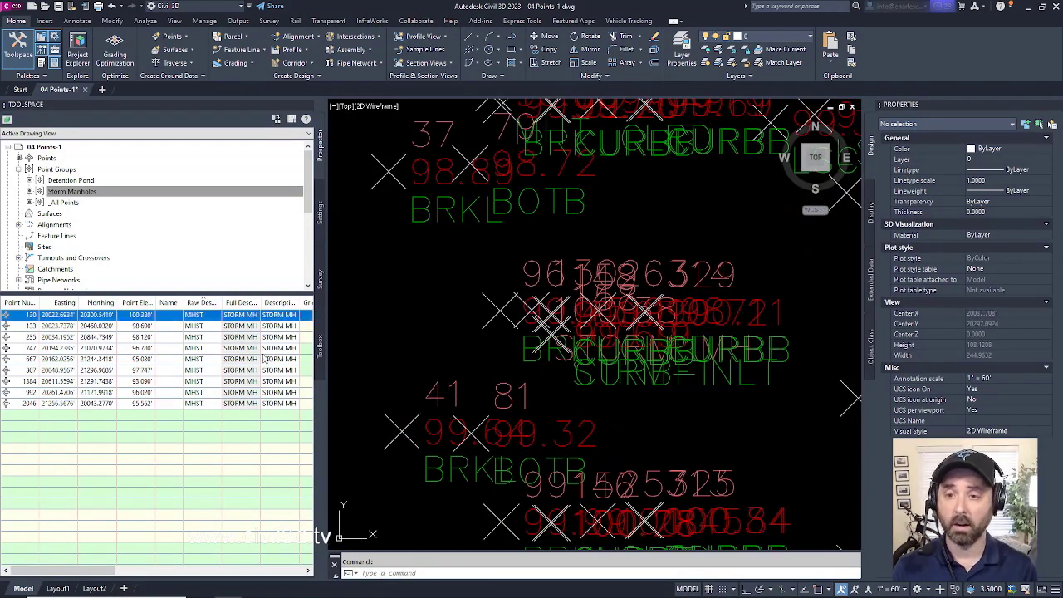
right_click(193, 315)
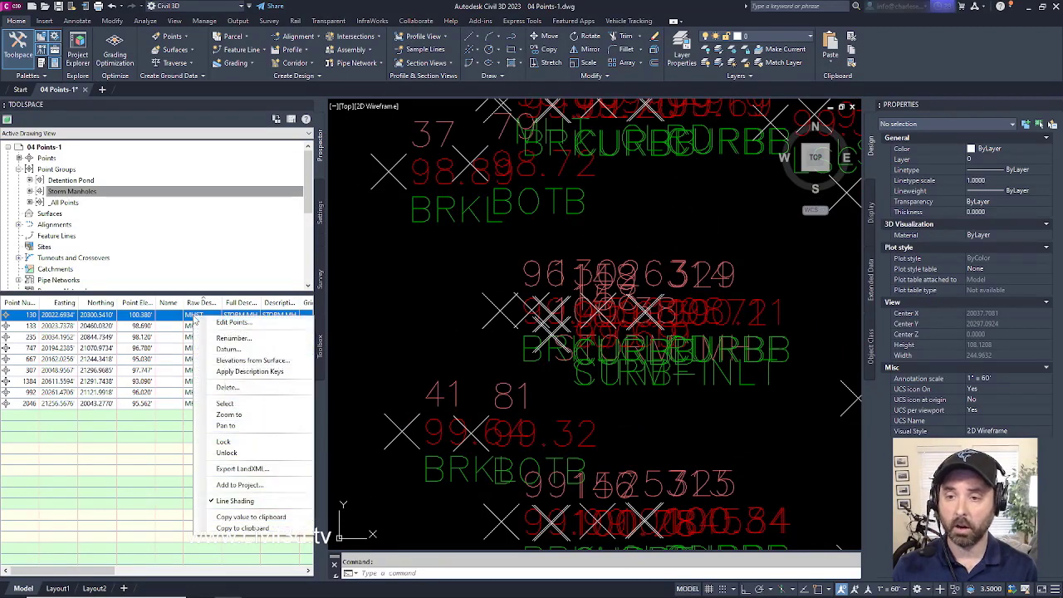
left_click(246, 405)
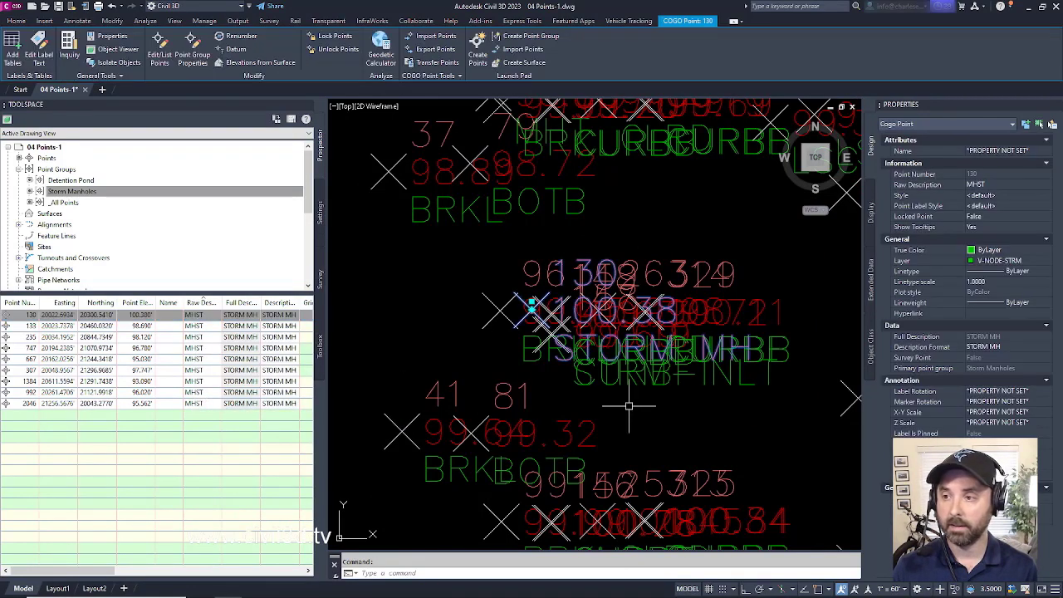
left_click(531, 301)
middle_click_drag(531, 307, 358, 341)
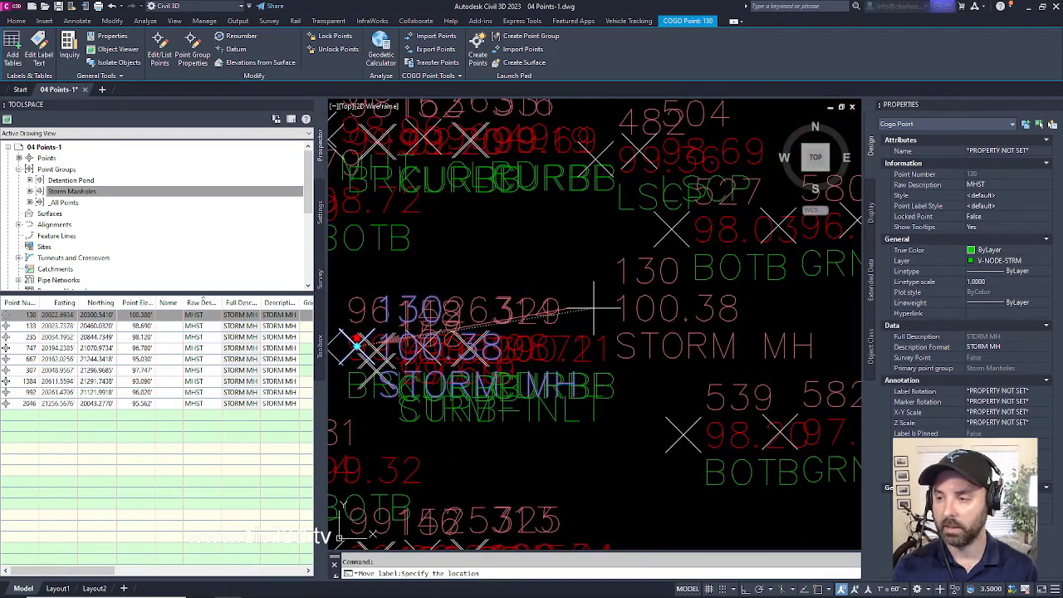
left_click(594, 309)
middle_click_drag(654, 368, 617, 381)
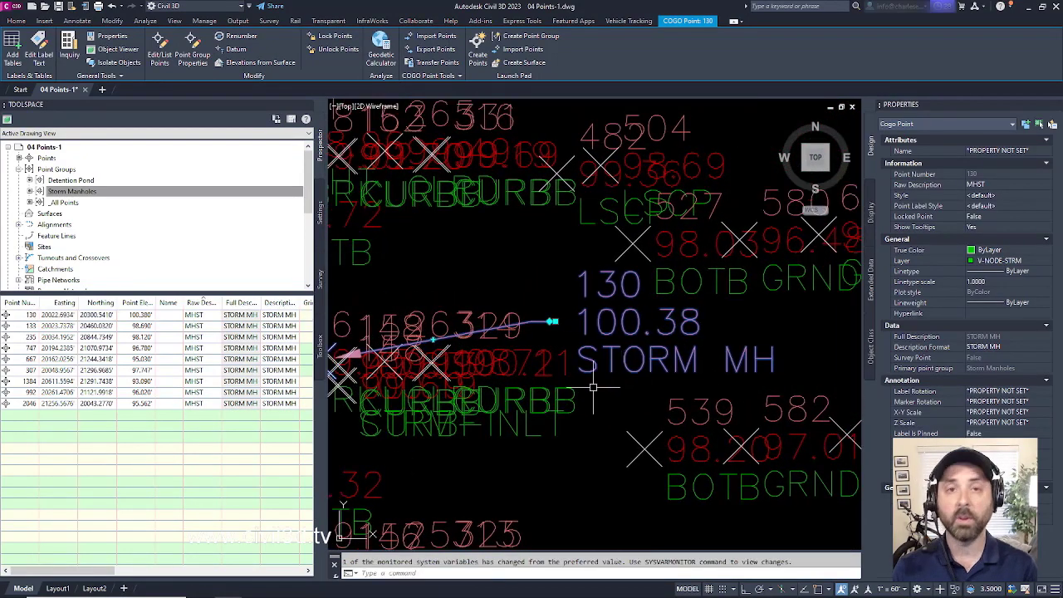